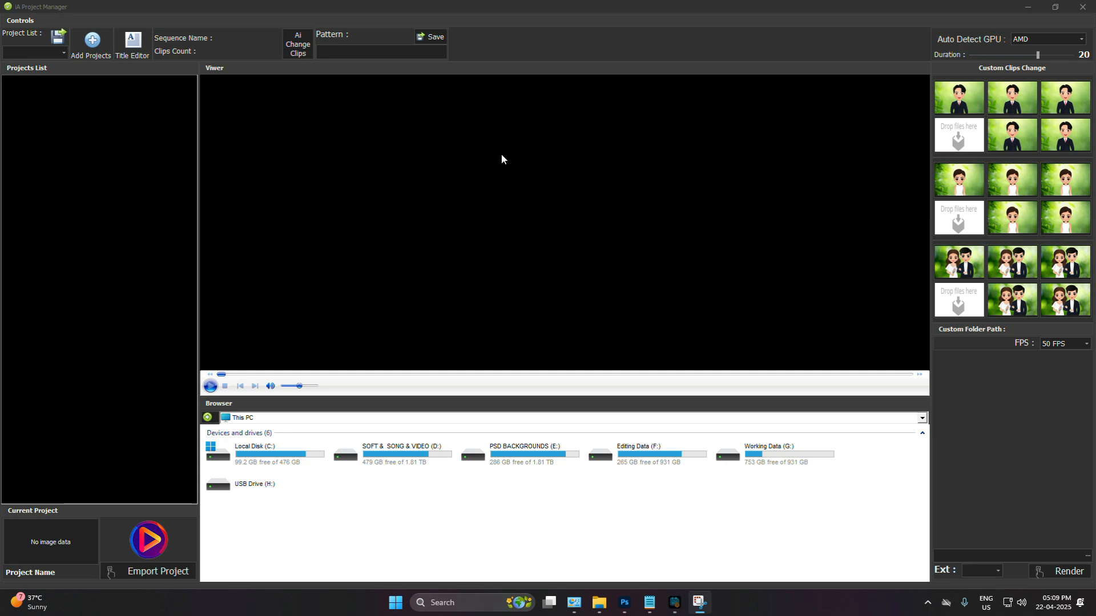
Open the Project Add window to view its fields, lower its player volume slightly, and close it
click(24, 53)
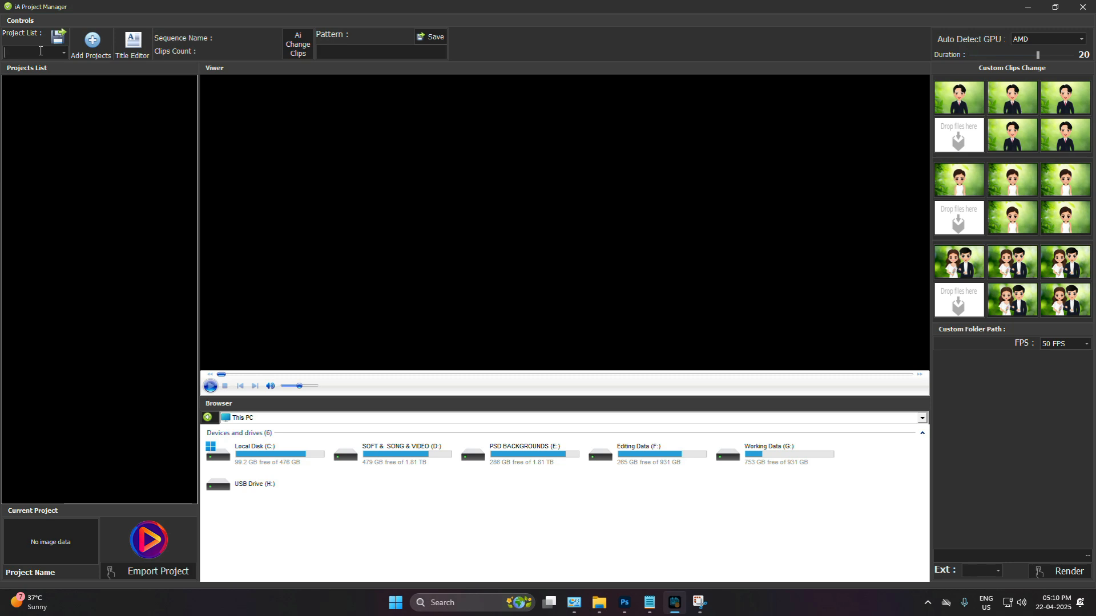
click(92, 42)
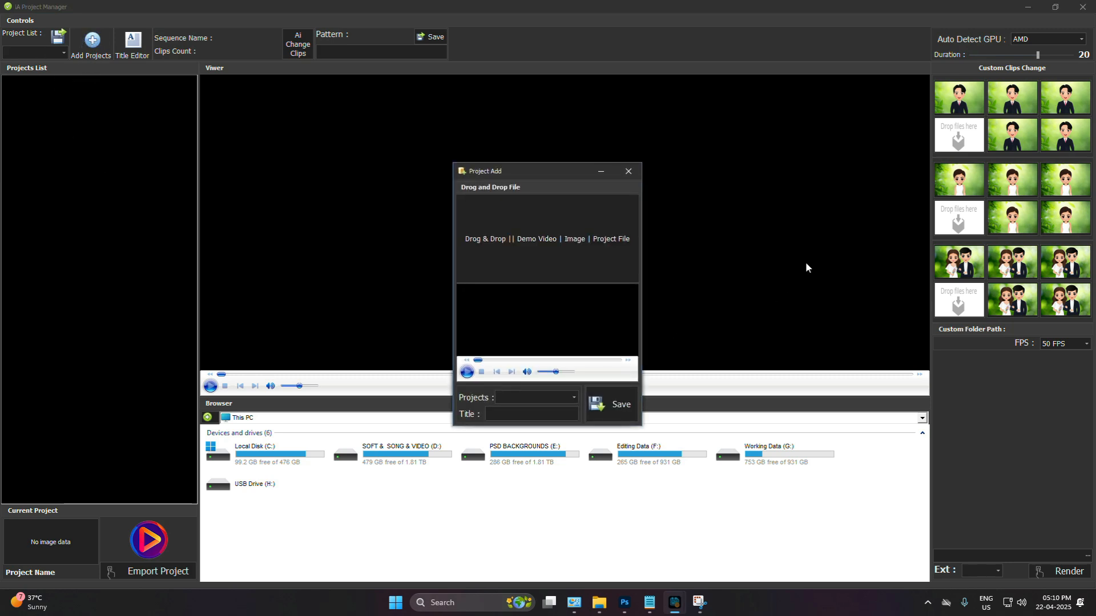
drag(546, 172, 485, 157)
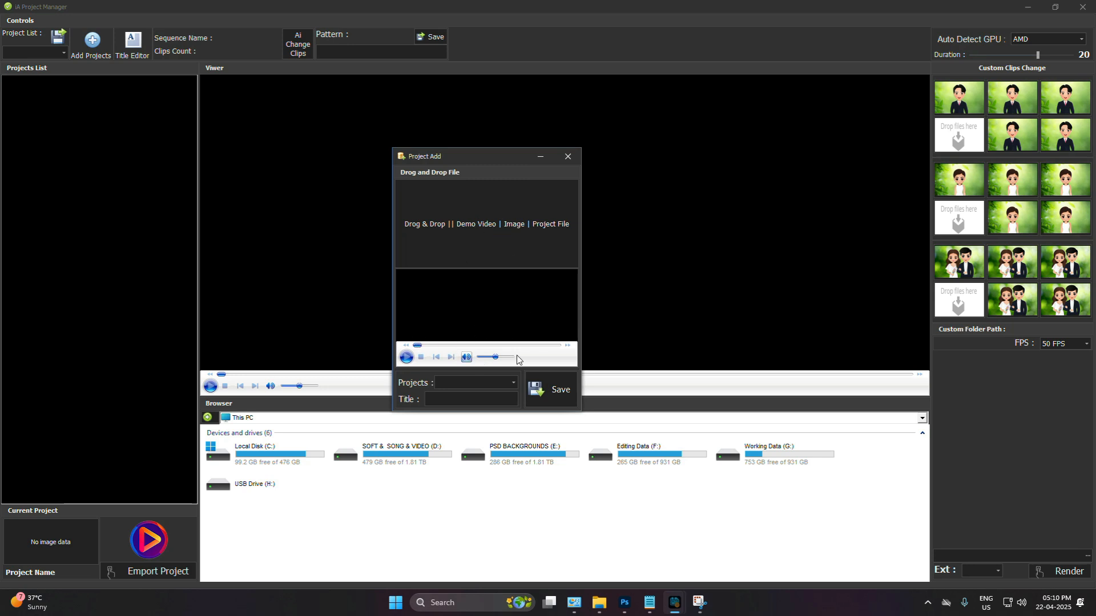
drag(495, 356, 489, 357)
click(568, 157)
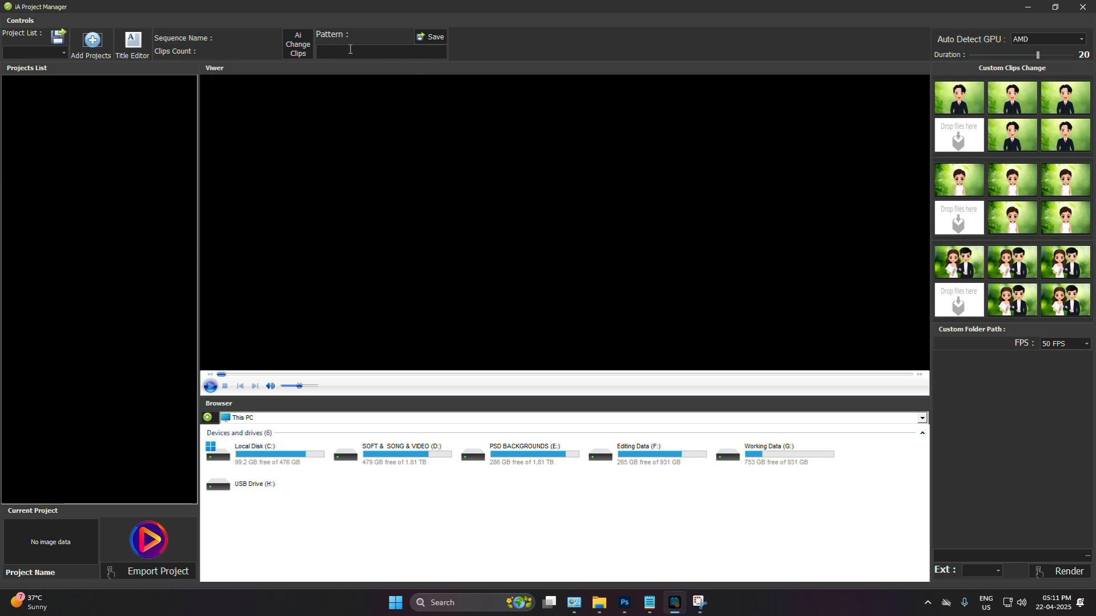
Set the Auto Detect GPU option to CPU
click(374, 53)
click(1082, 40)
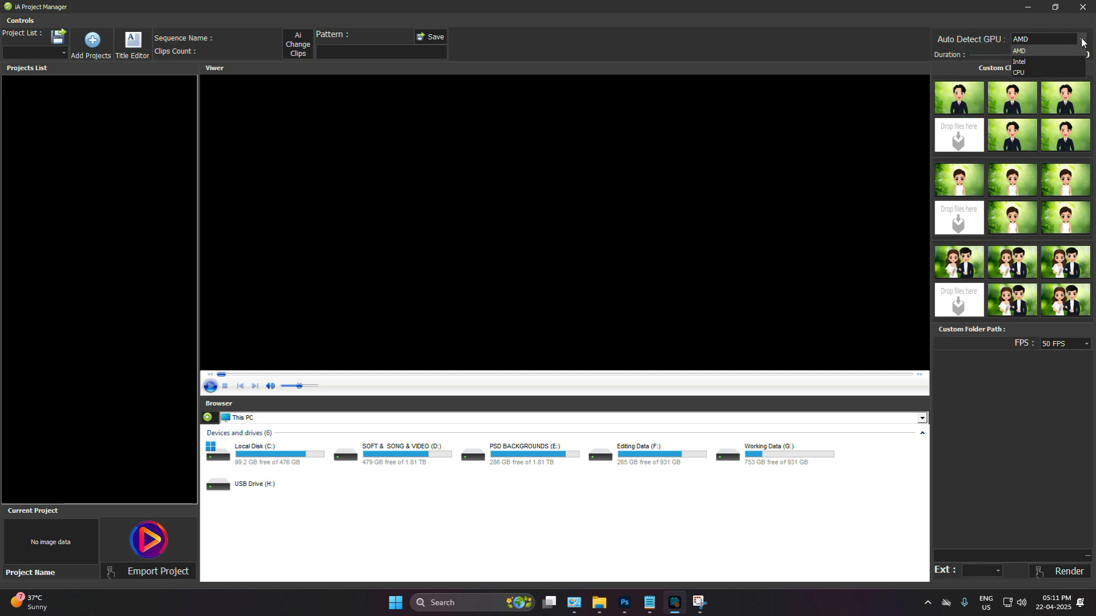
click(1033, 73)
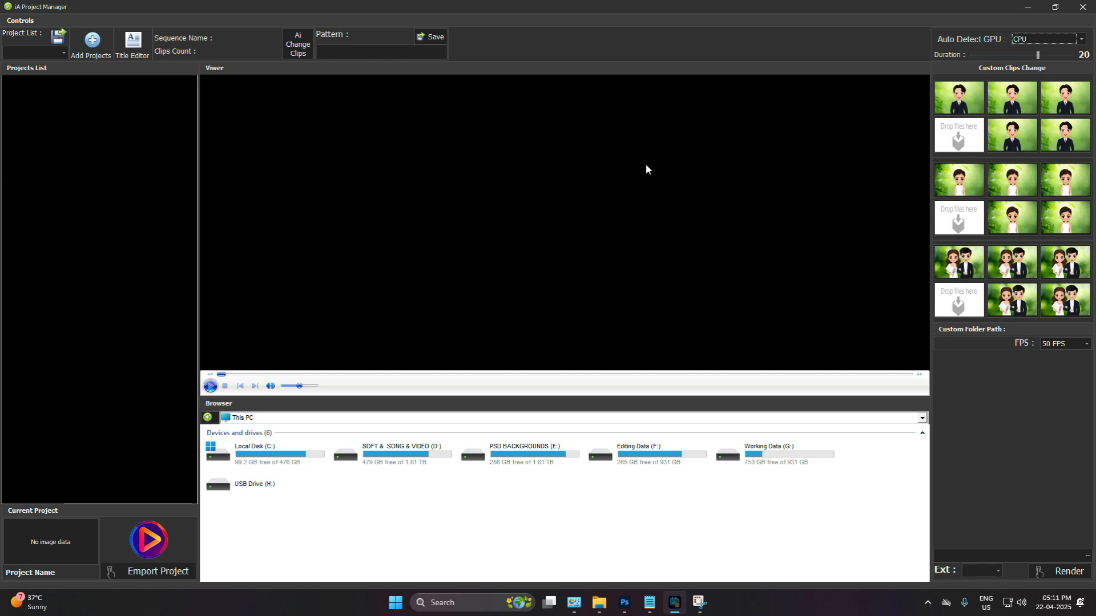
click(1088, 556)
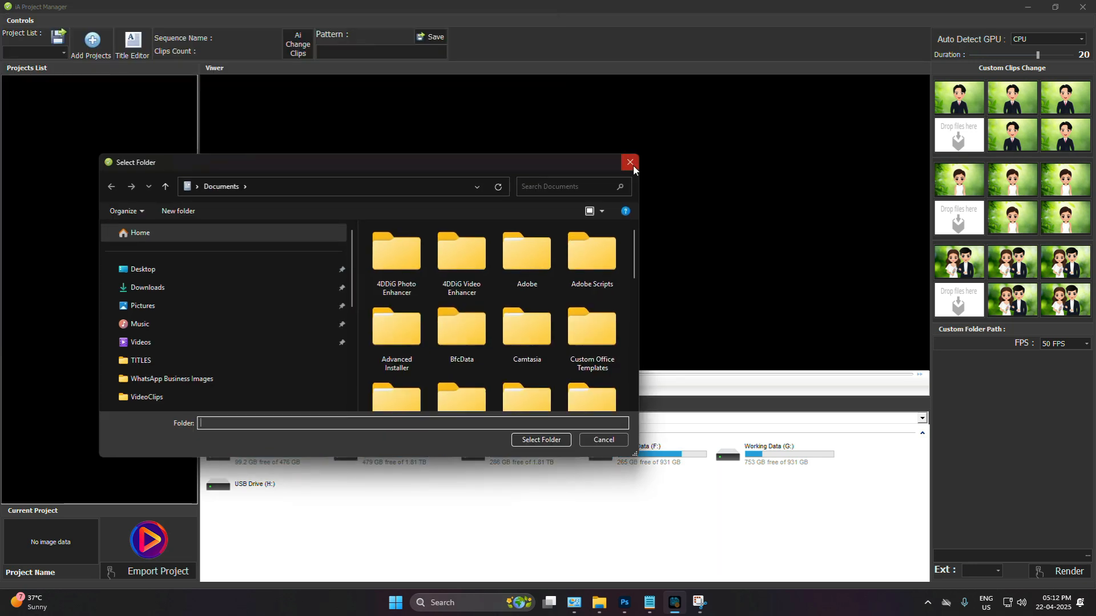
click(630, 163)
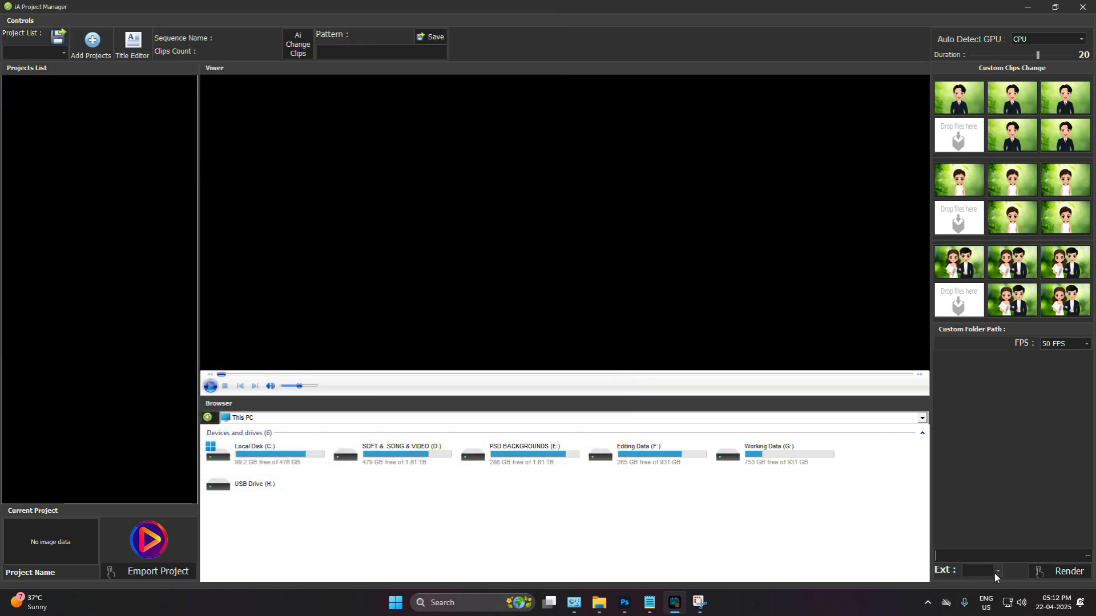
click(1053, 513)
Switch to the WorkDirctory folder in File Explorer and shrink its window so it sits over the viewer area
drag(1095, 101, 854, 89)
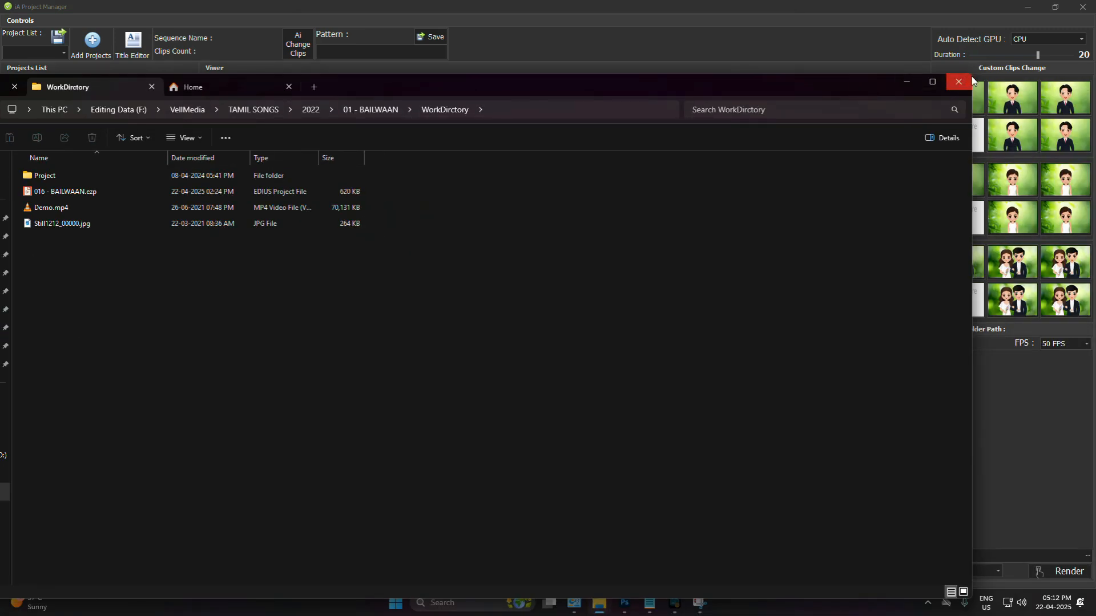
drag(973, 74, 395, 285)
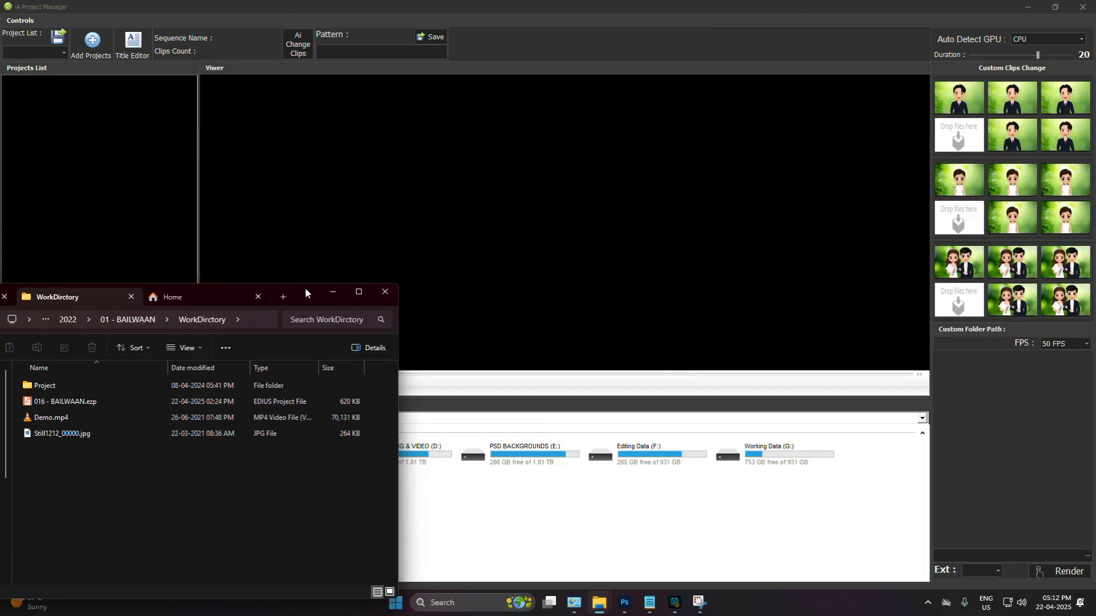
drag(297, 291, 859, 130)
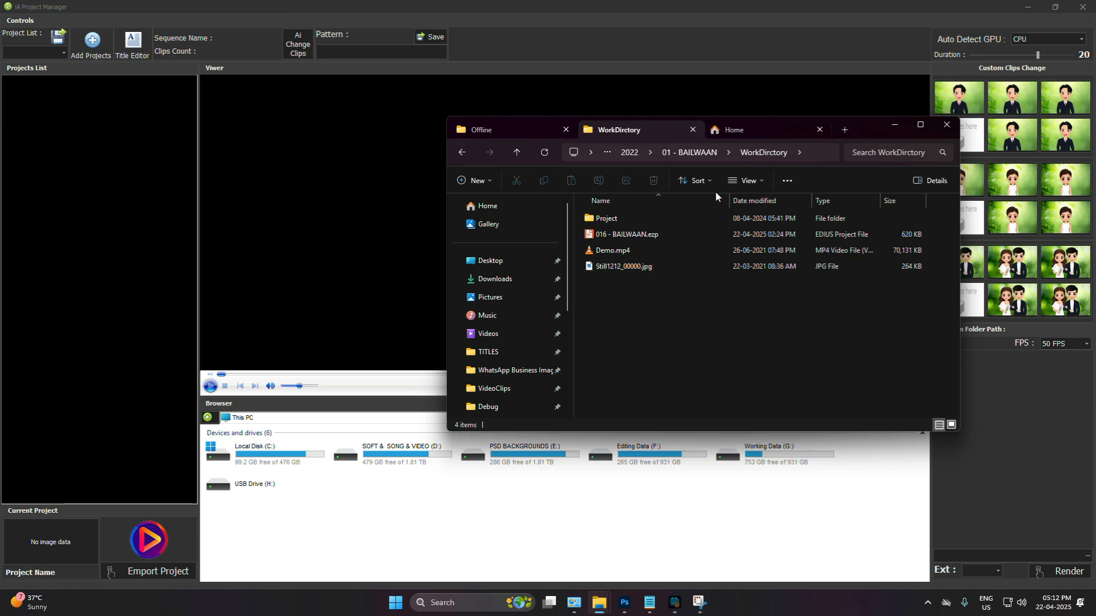
Inspect 016 - BAILWAAN.ezp, Demo.mp4 and Still1212_00000.jpg in the WorkDirctory folder as extra large icons
click(745, 180)
click(746, 211)
click(844, 259)
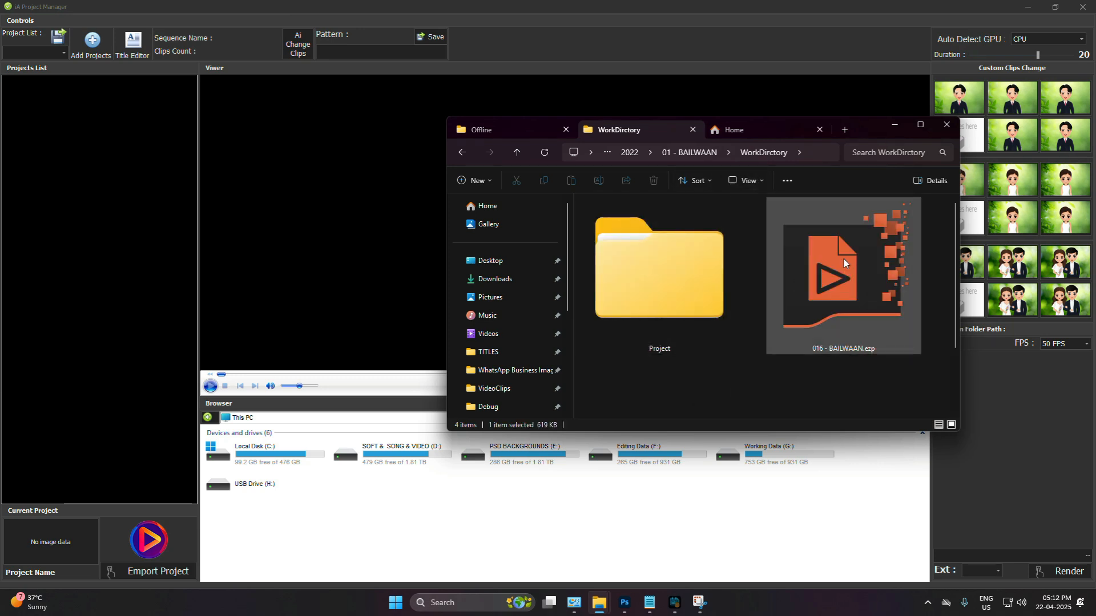
scroll(855, 289, down, 2)
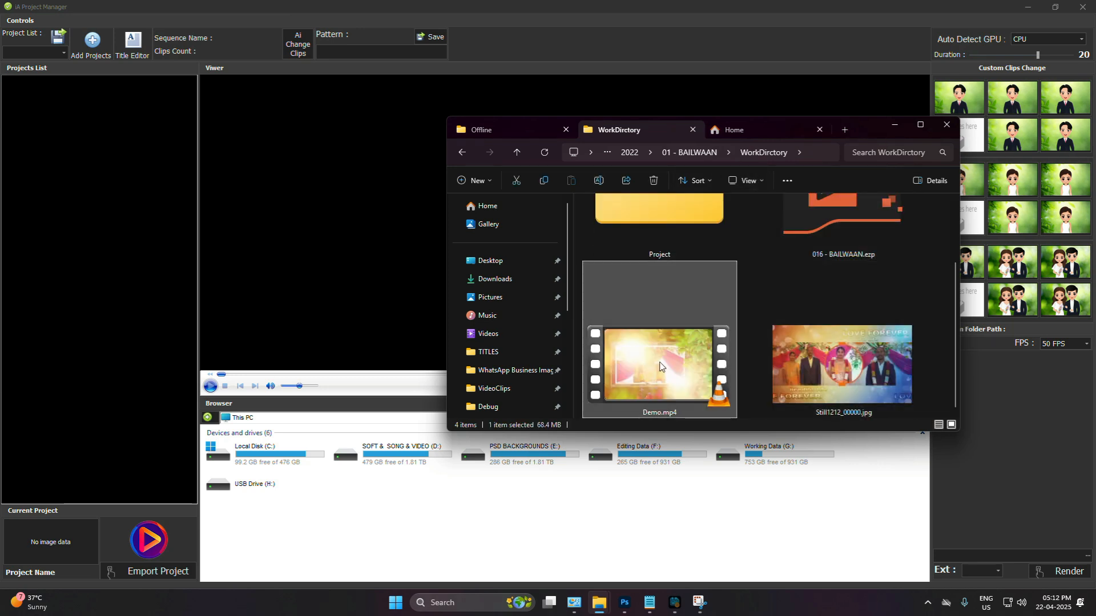
click(834, 367)
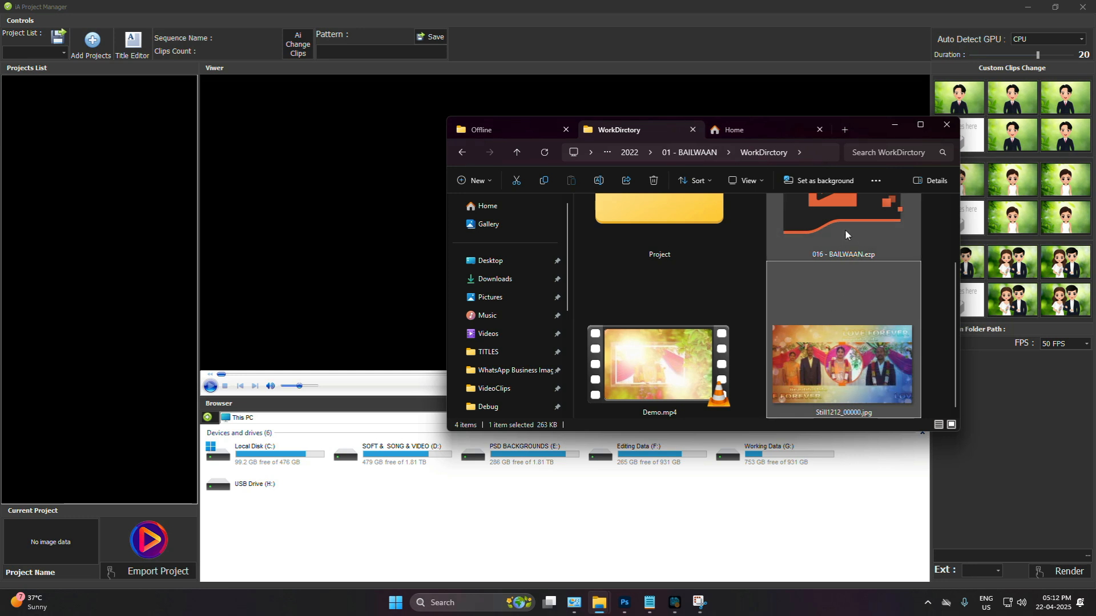
click(844, 252)
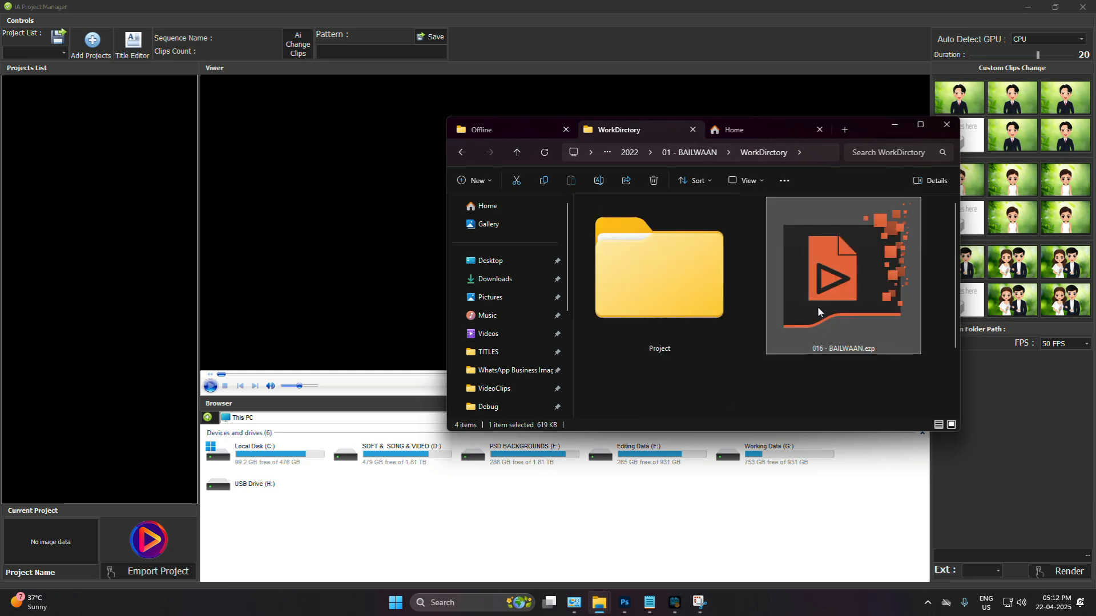
Show the folder's contents as tiles and select 016 - BAILWAAN.ezp, Demo.mp4 and Still1212_00000.jpg together
click(746, 181)
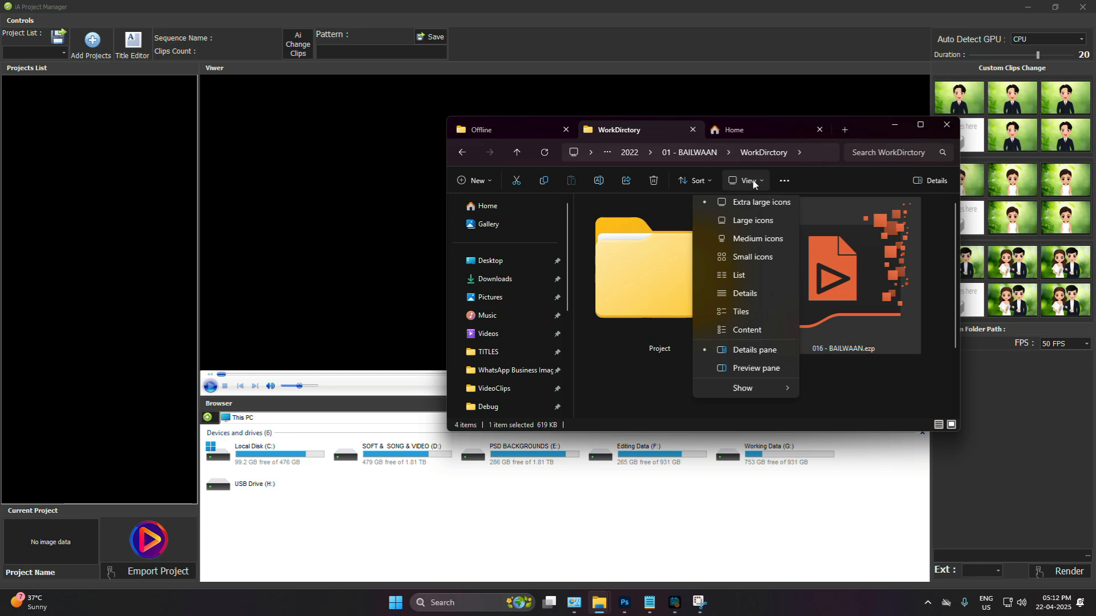
click(739, 318)
click(743, 245)
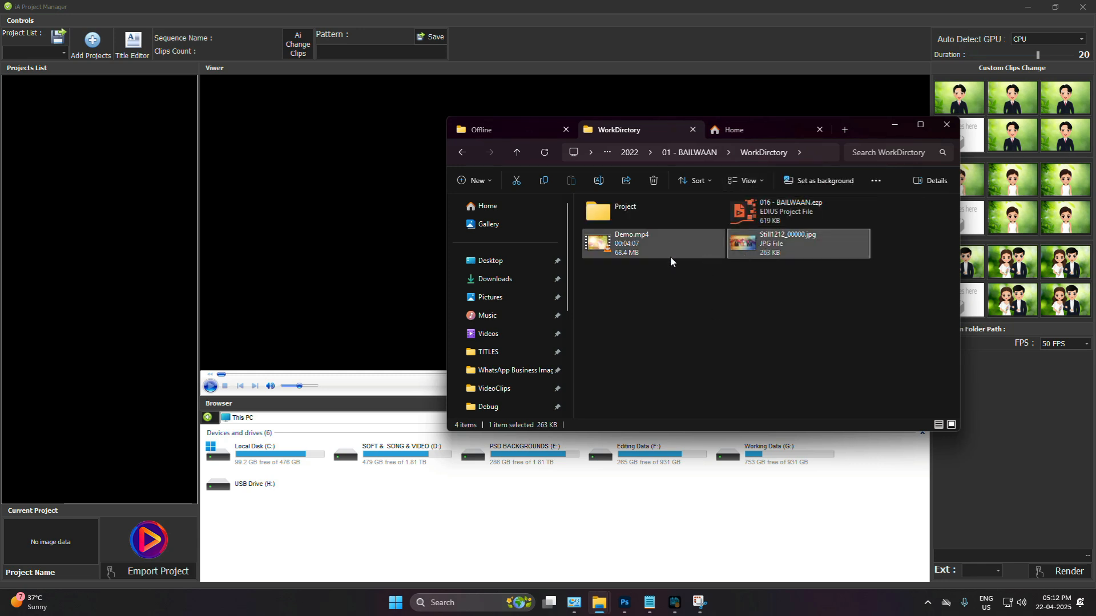
shift+click(774, 214)
drag(865, 123, 838, 143)
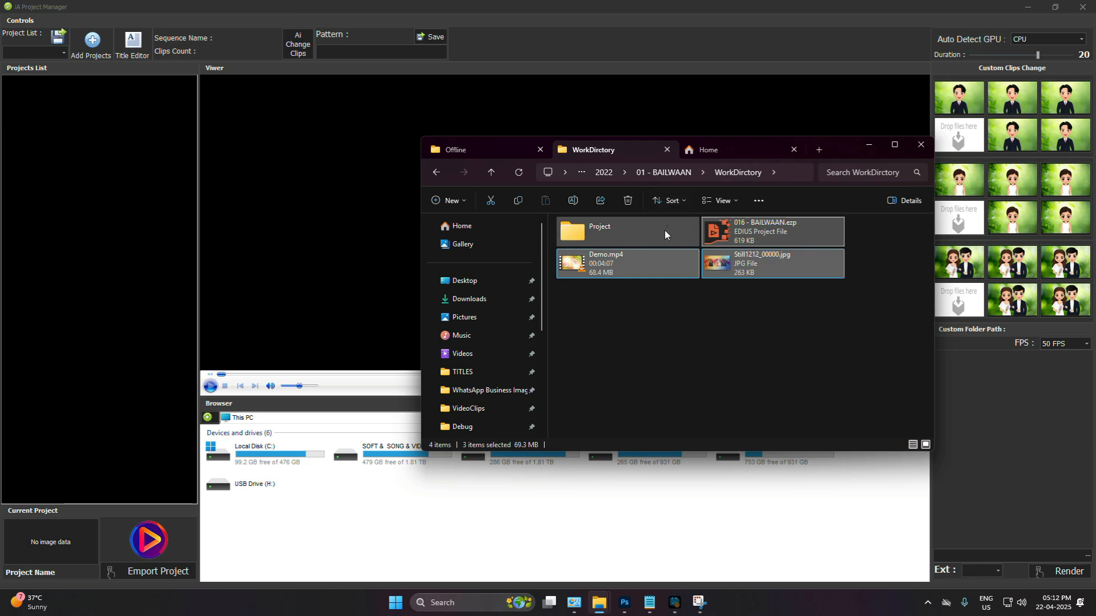
Create and save a new project list named Tamil Project-2022
click(38, 54)
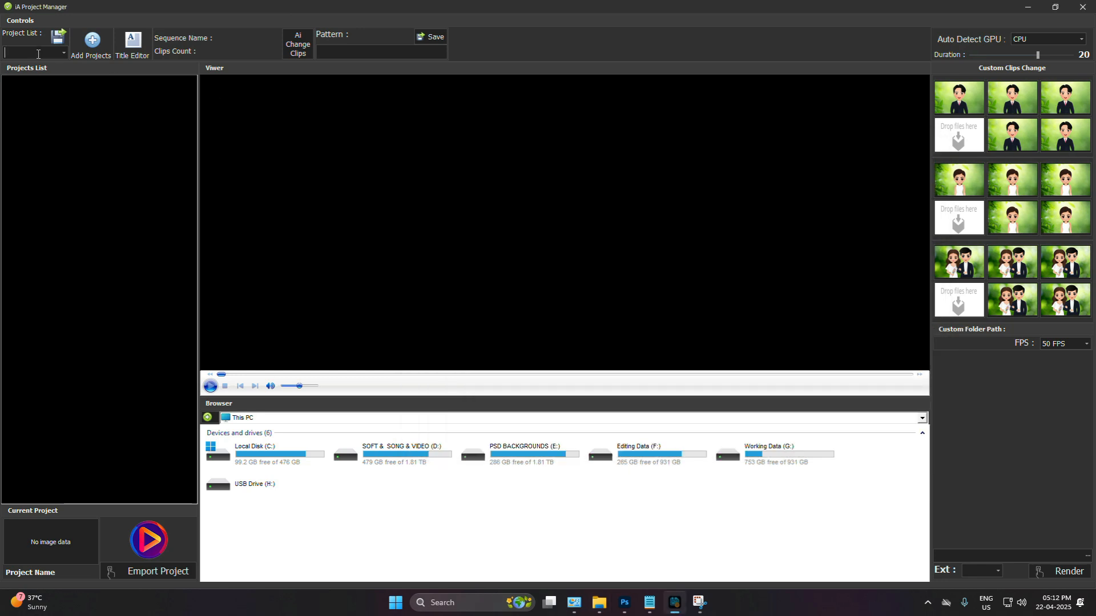
text(Tamil Project)
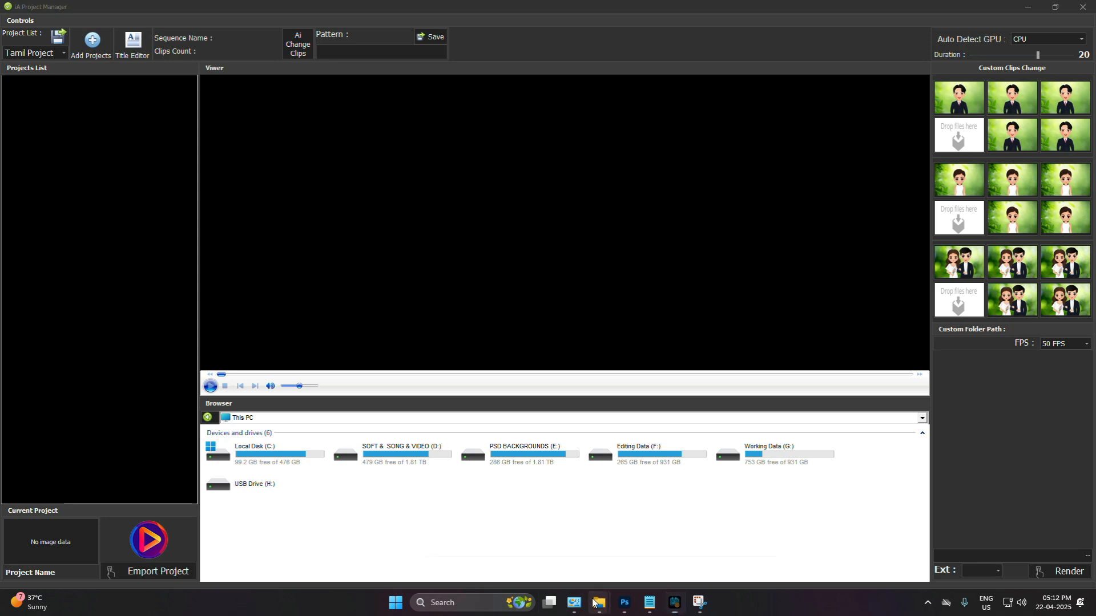
mouse_move(599, 603)
click(616, 537)
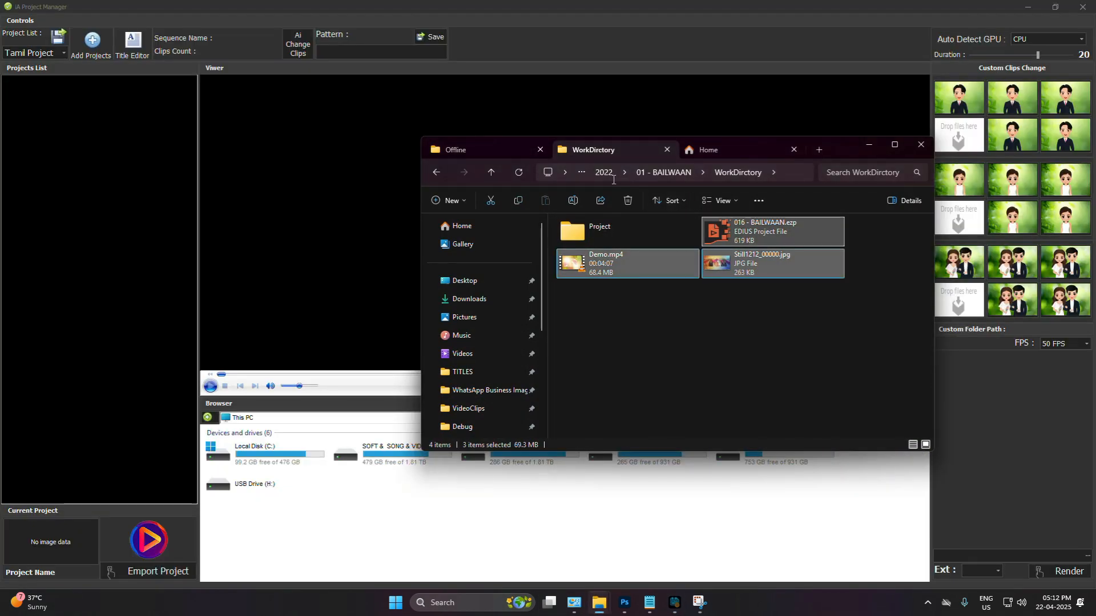
click(54, 51)
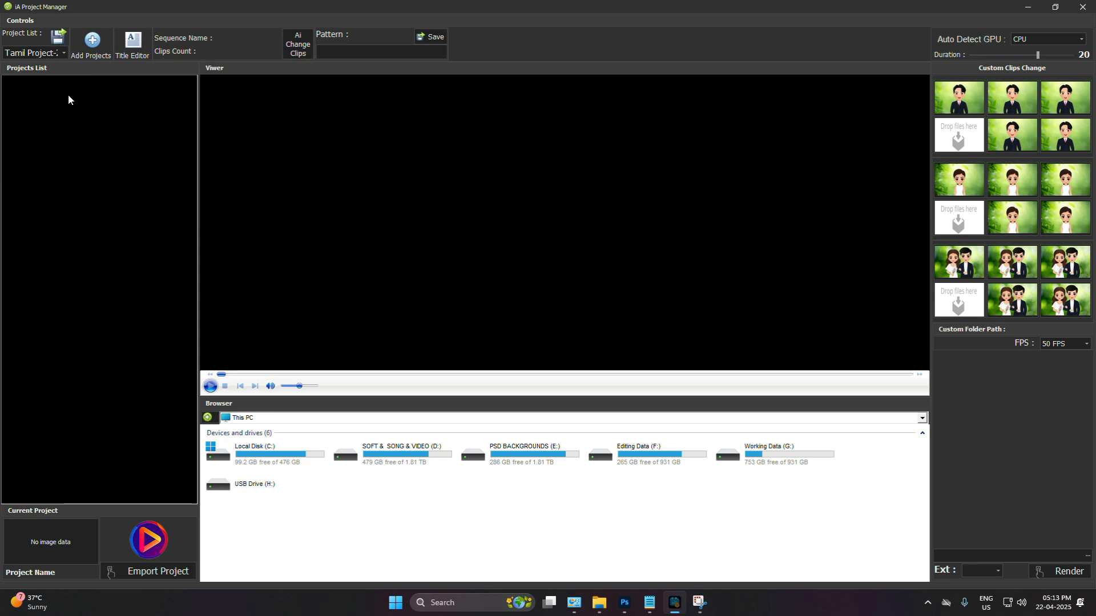
click(57, 37)
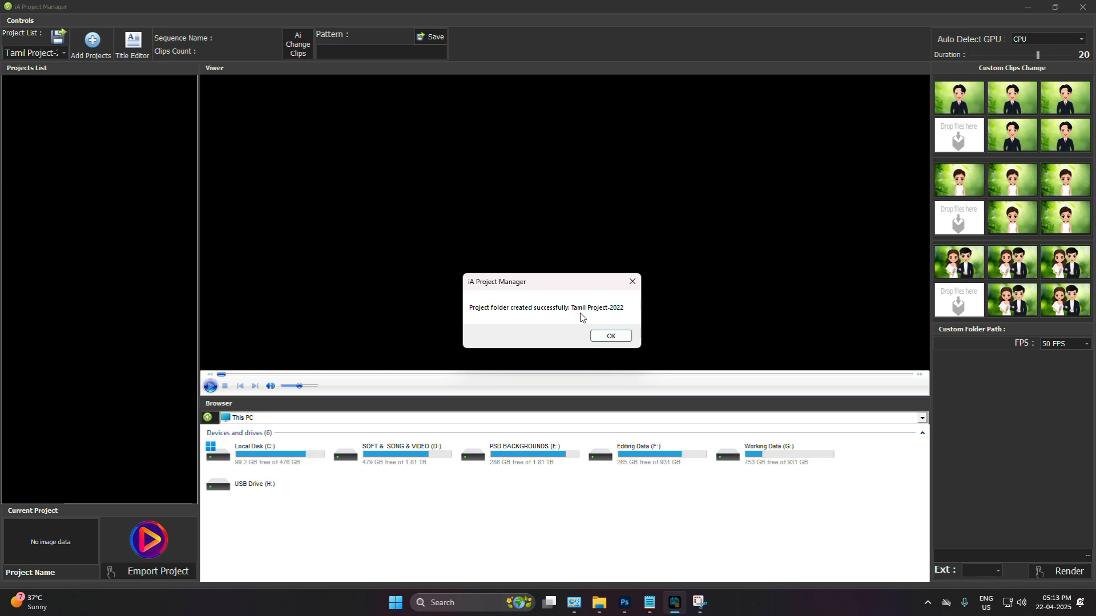
click(611, 337)
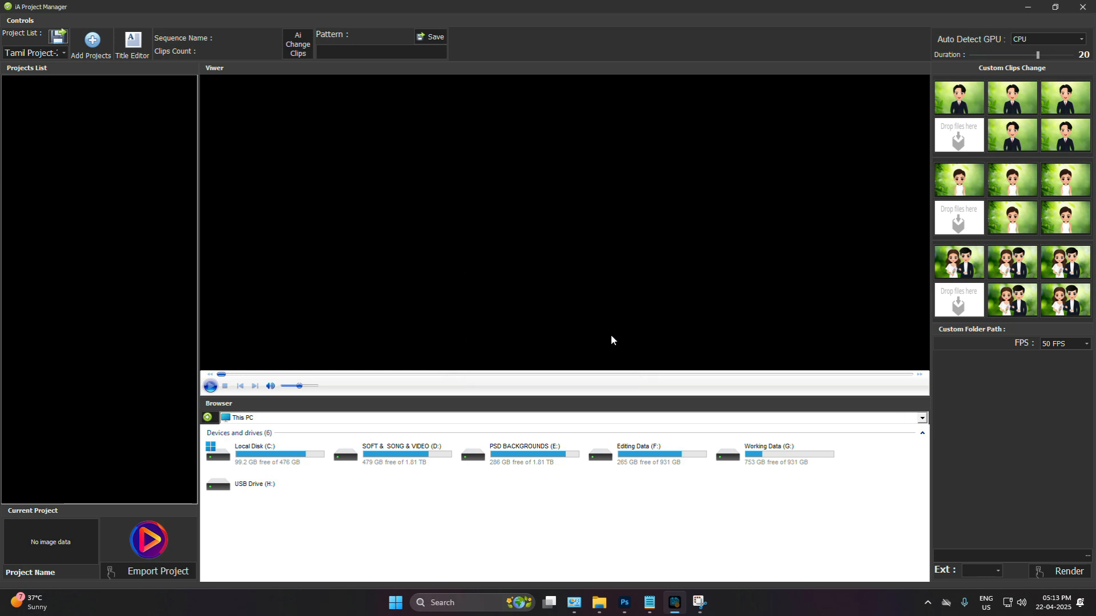
Add a project to Tamil Project-2022 from 016 - BAILWAAN.ezp, Demo.mp4 and Still1212_00000.jpg, then save it
click(92, 45)
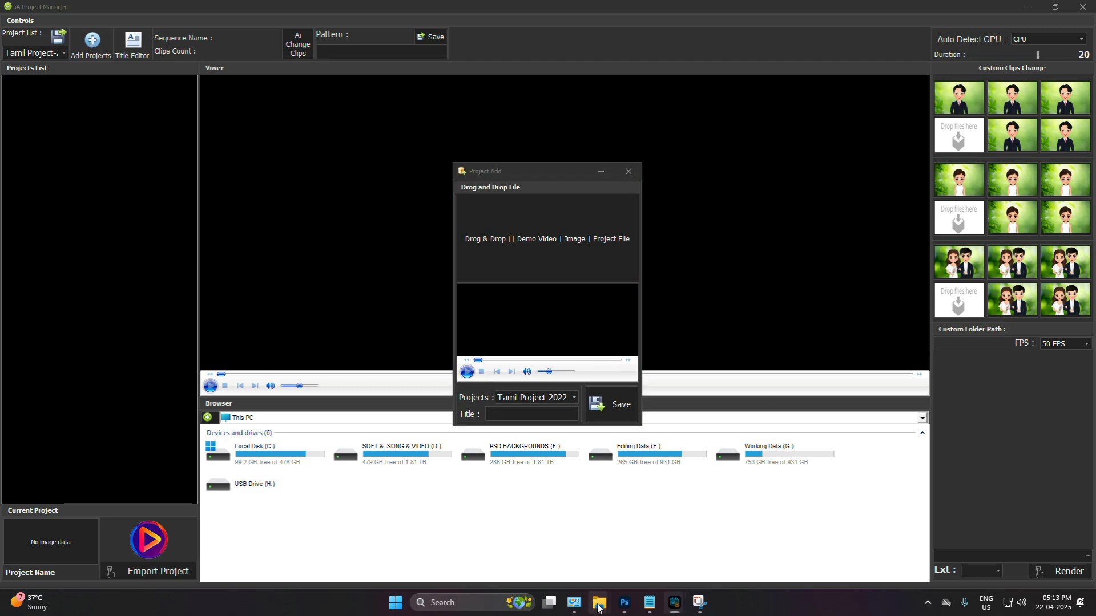
mouse_move(599, 602)
click(621, 546)
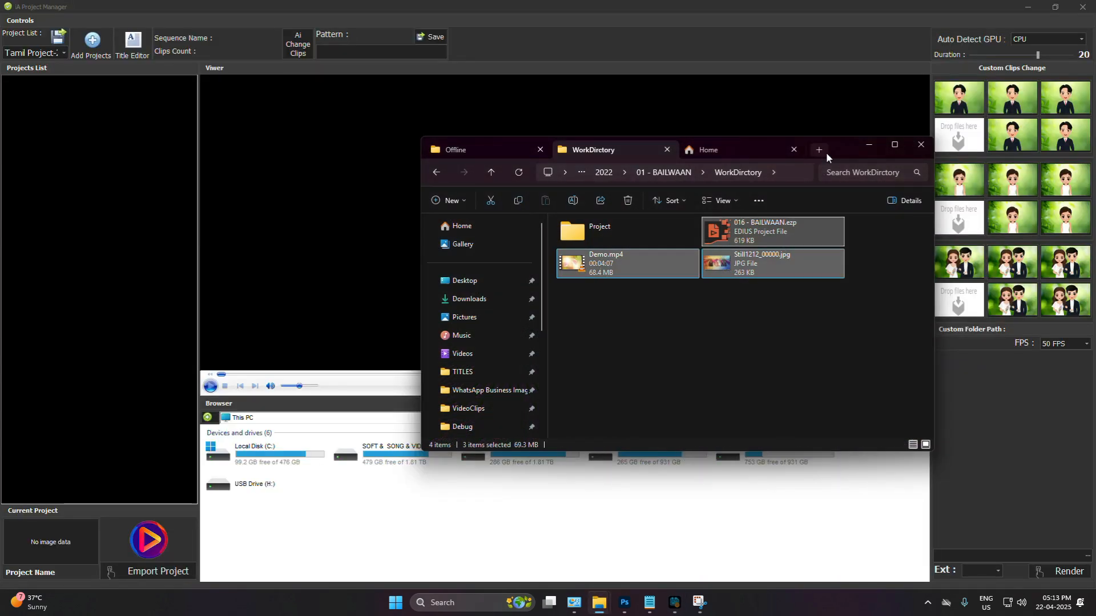
drag(826, 153, 324, 203)
drag(193, 278, 528, 204)
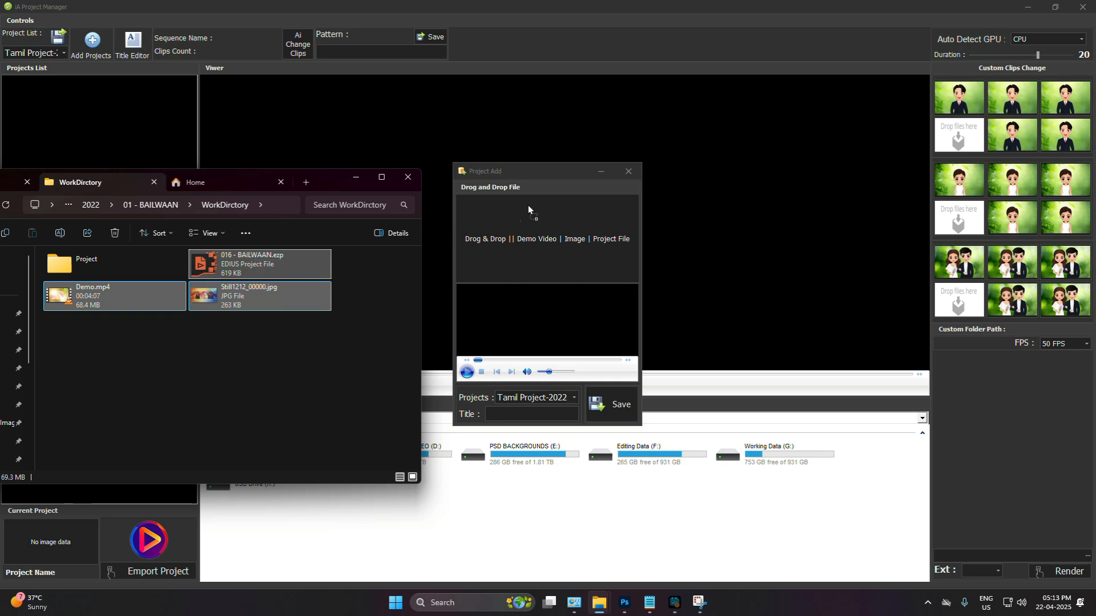
click(611, 404)
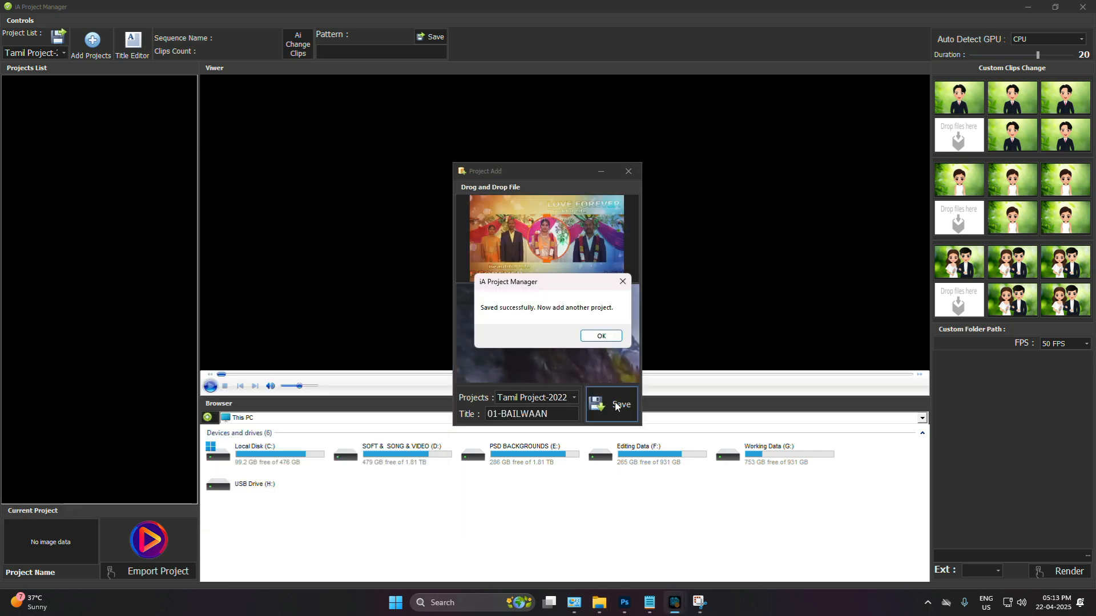
click(604, 336)
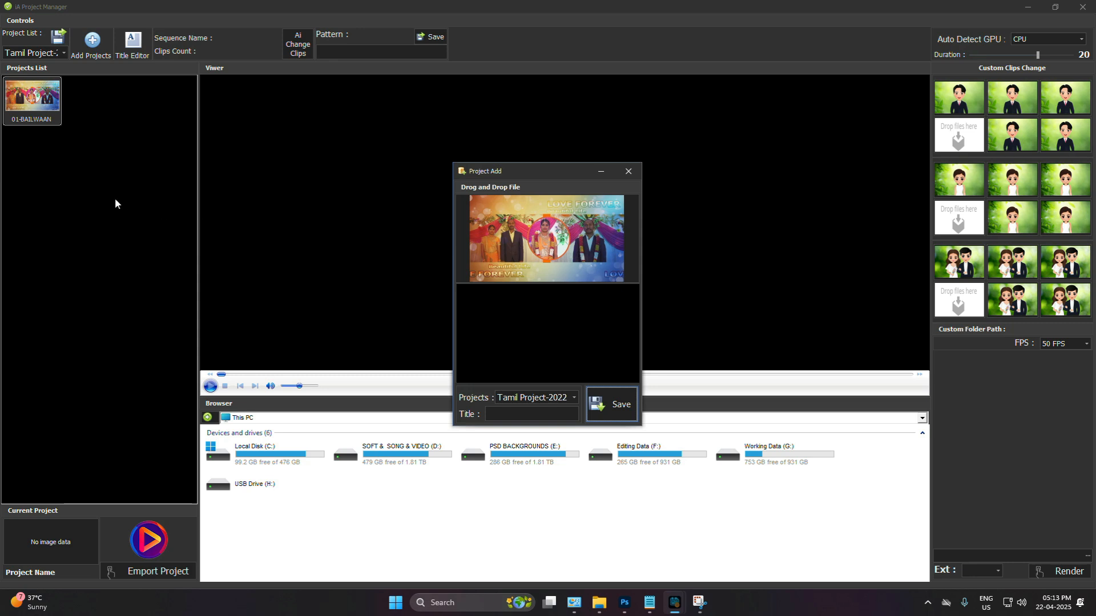
click(635, 173)
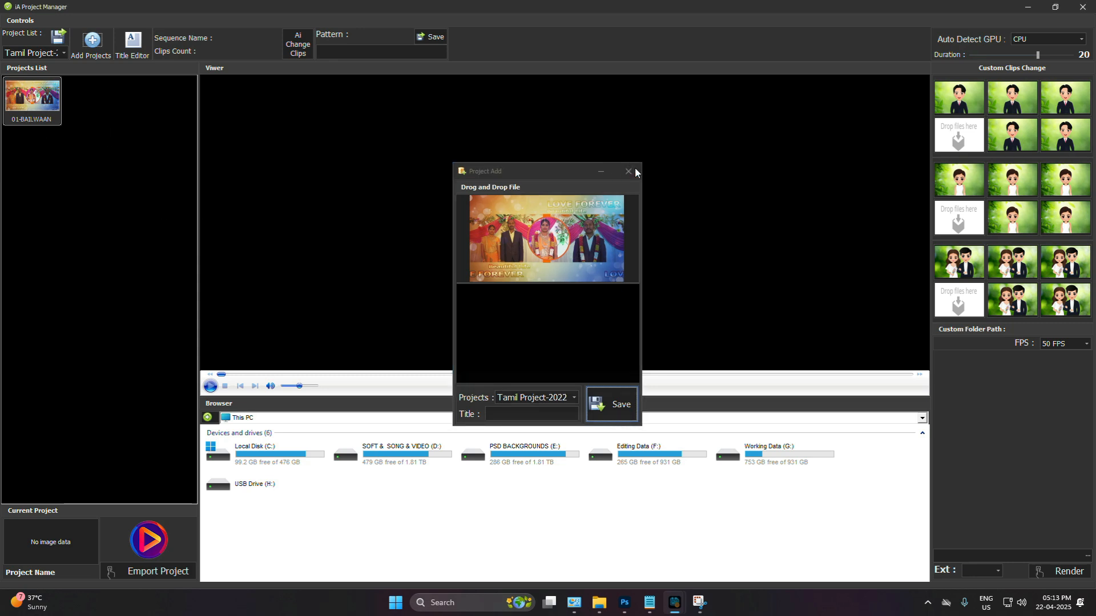
Load the 01-BAILWAAN project, then mute and pause its demo video
click(35, 104)
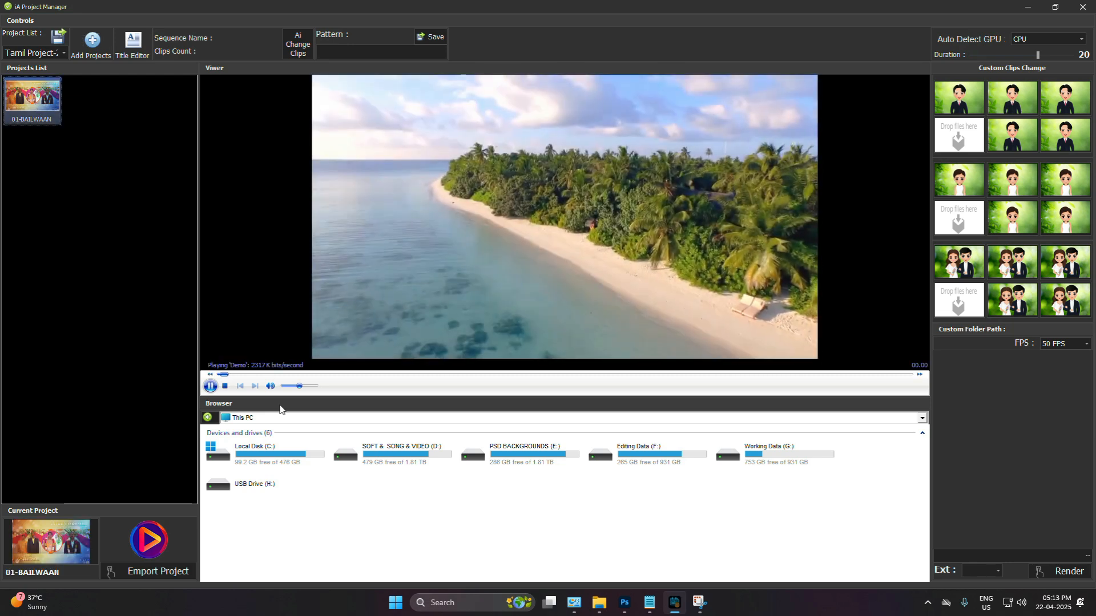
click(271, 386)
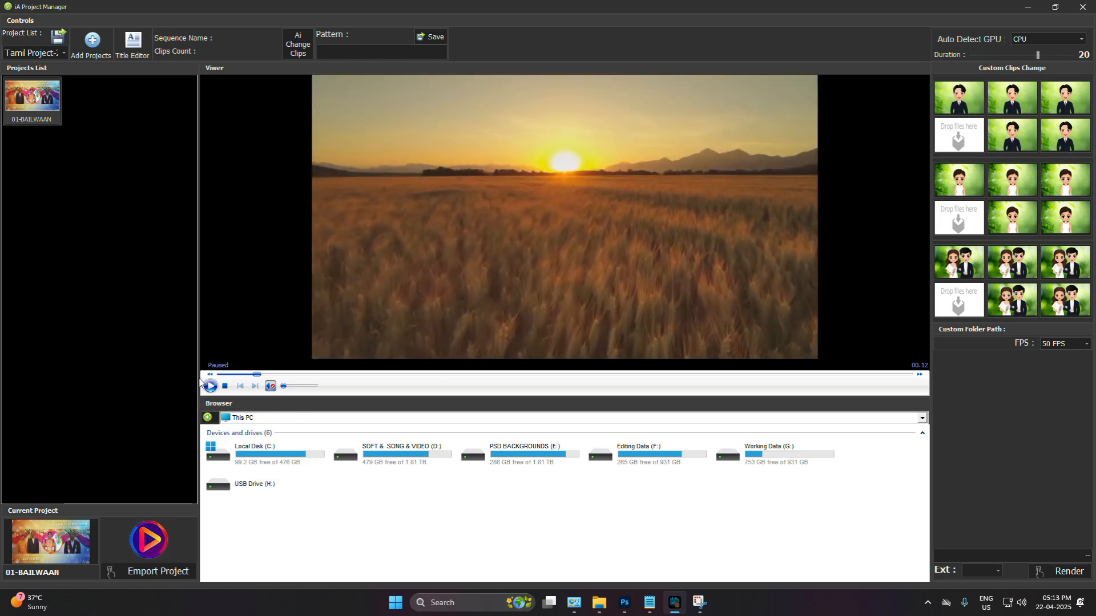
key(space)
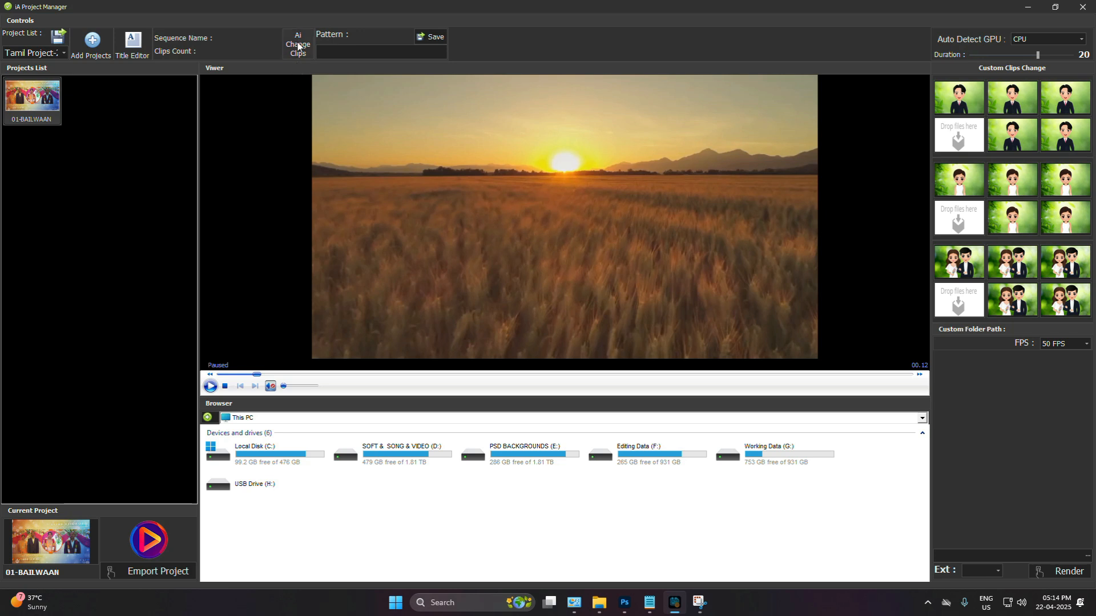
Enable Ai Change Clips for the 01-BAILWAAN project
click(298, 45)
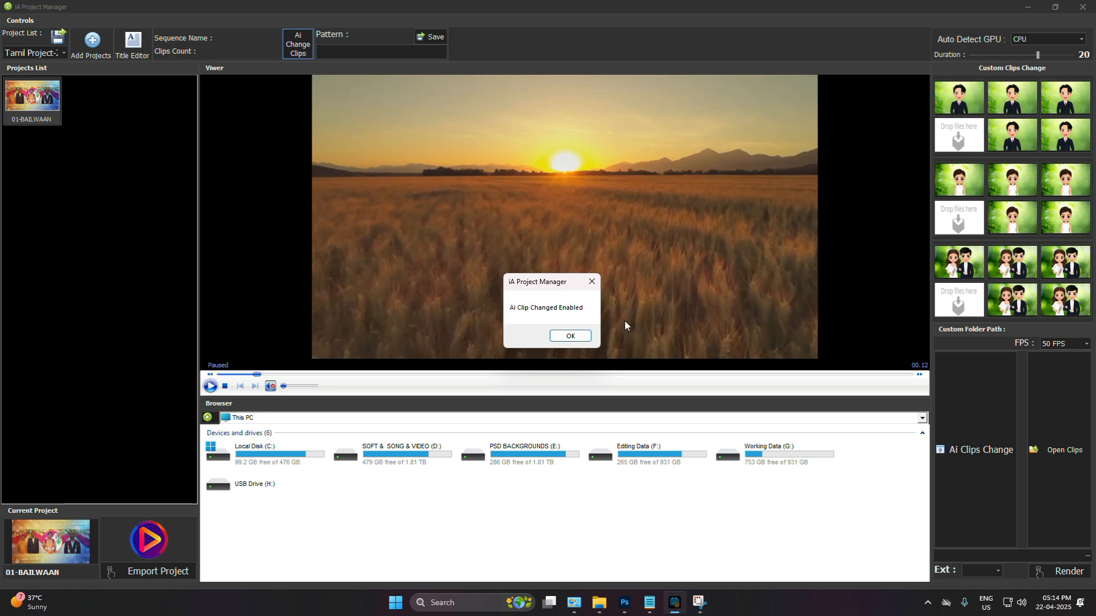
click(571, 337)
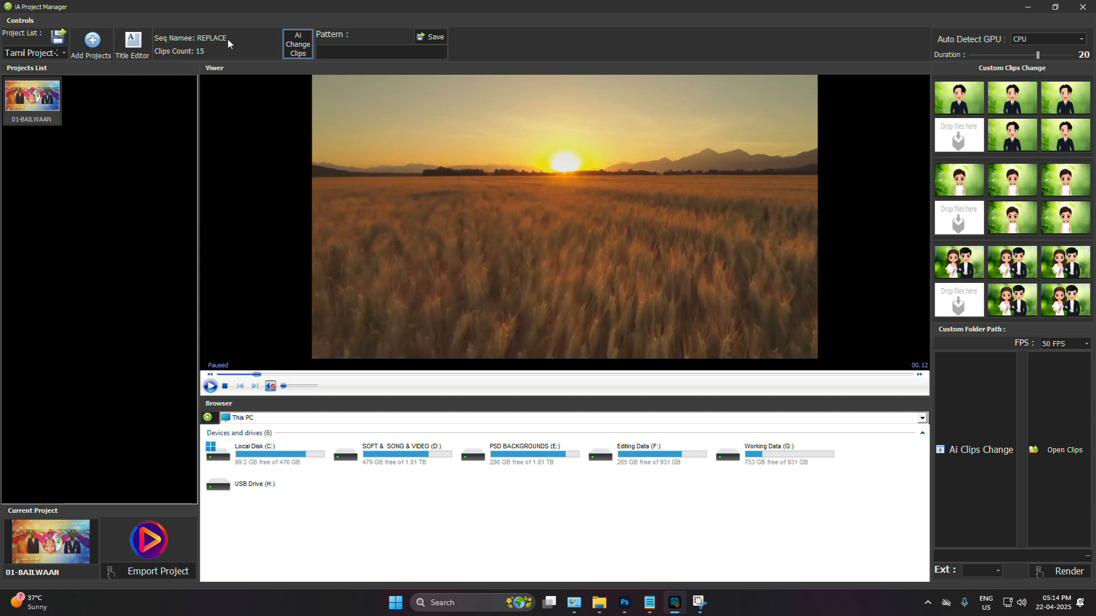
Open the project's Video Edit clips folder, inspect its contents and minimize the window
click(1061, 454)
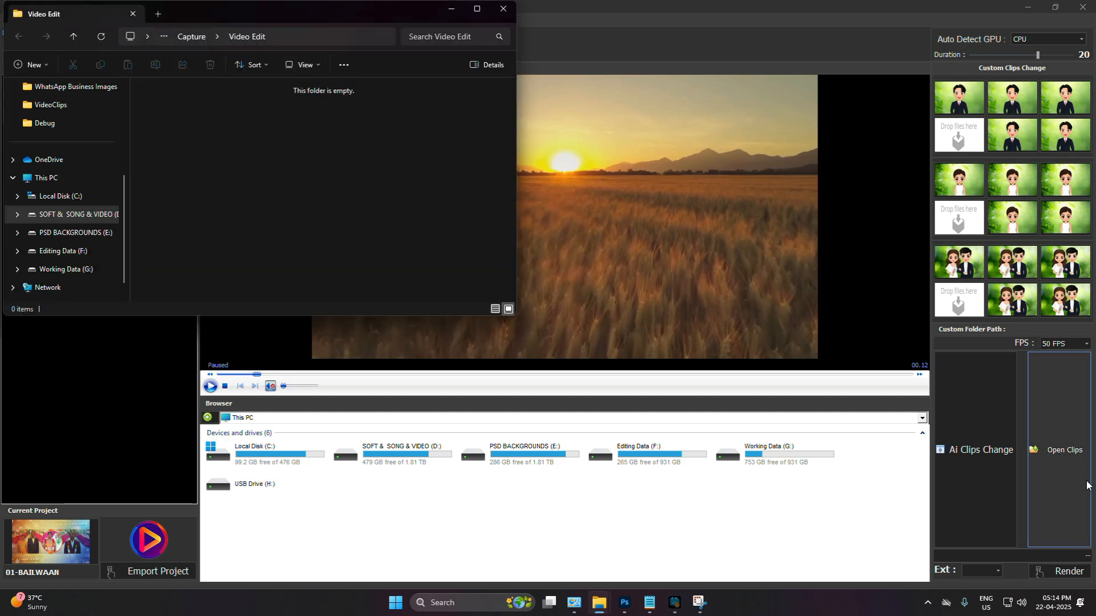
double_click(275, 16)
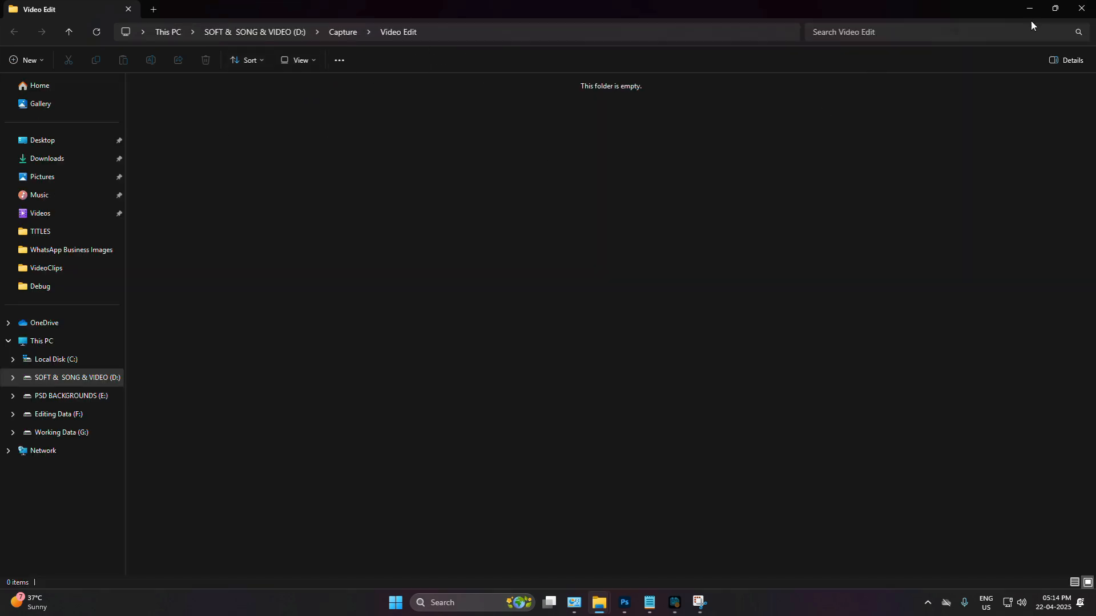
click(1029, 9)
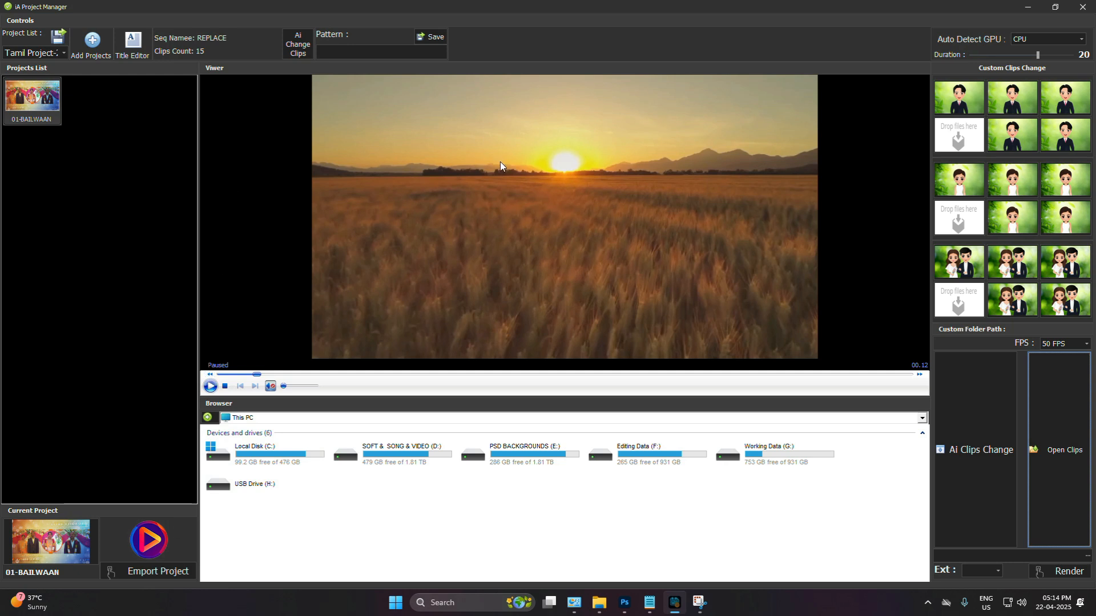
Open the BAILWAAN project in EDIUS, check the clips on the REPLACE sequence timeline, and return to iA Project Manager
click(152, 542)
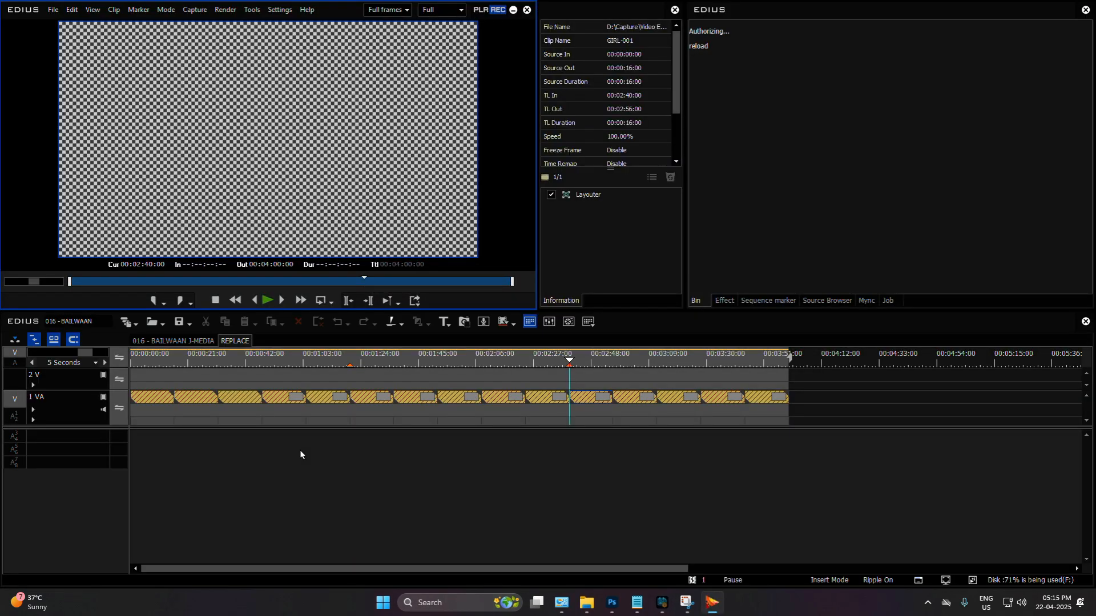
drag(170, 357, 156, 404)
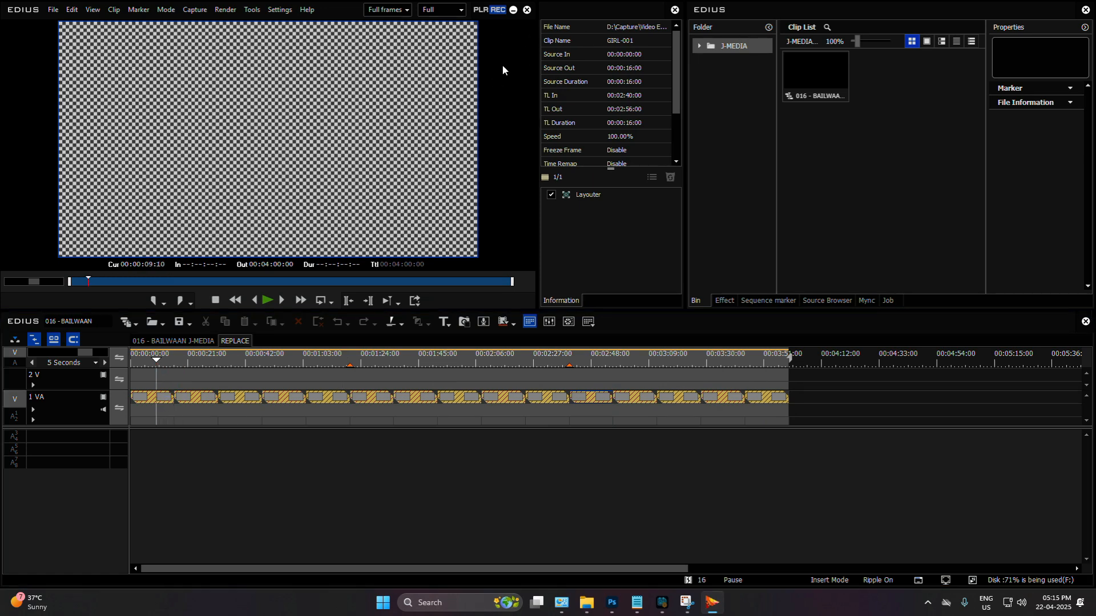
click(503, 36)
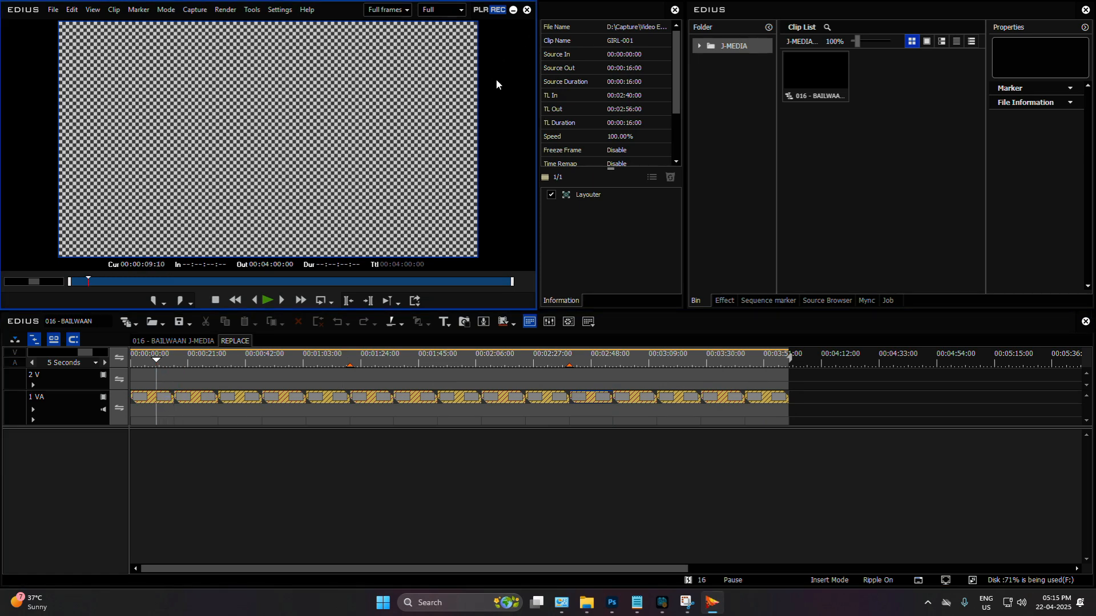
click(268, 171)
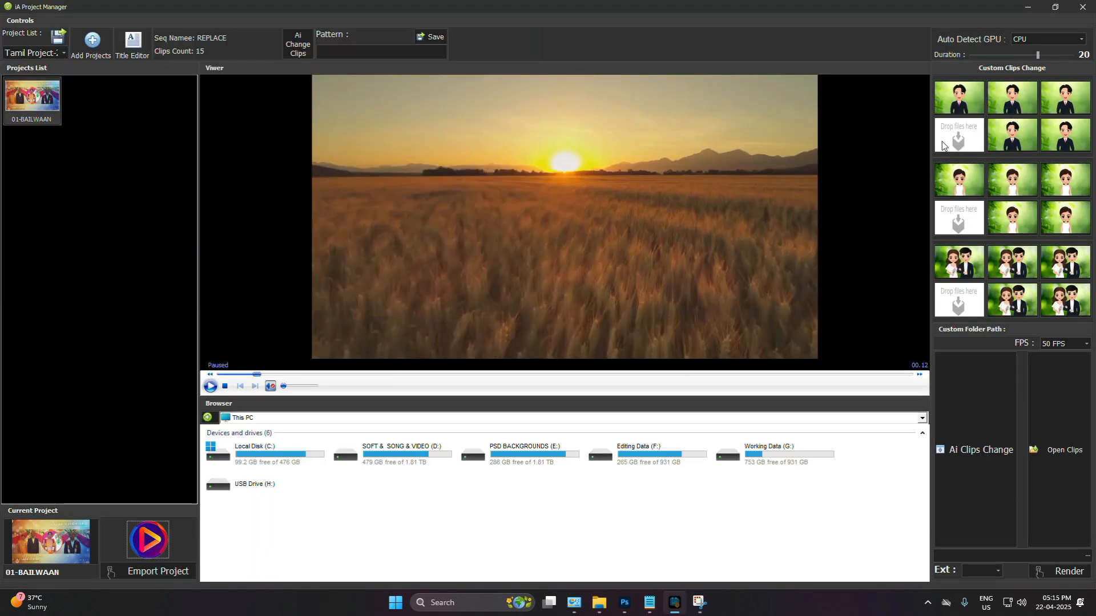
Load B_01.jpeg to B_05.jpeg from the Footage folder into the groom group of the custom clips
click(599, 602)
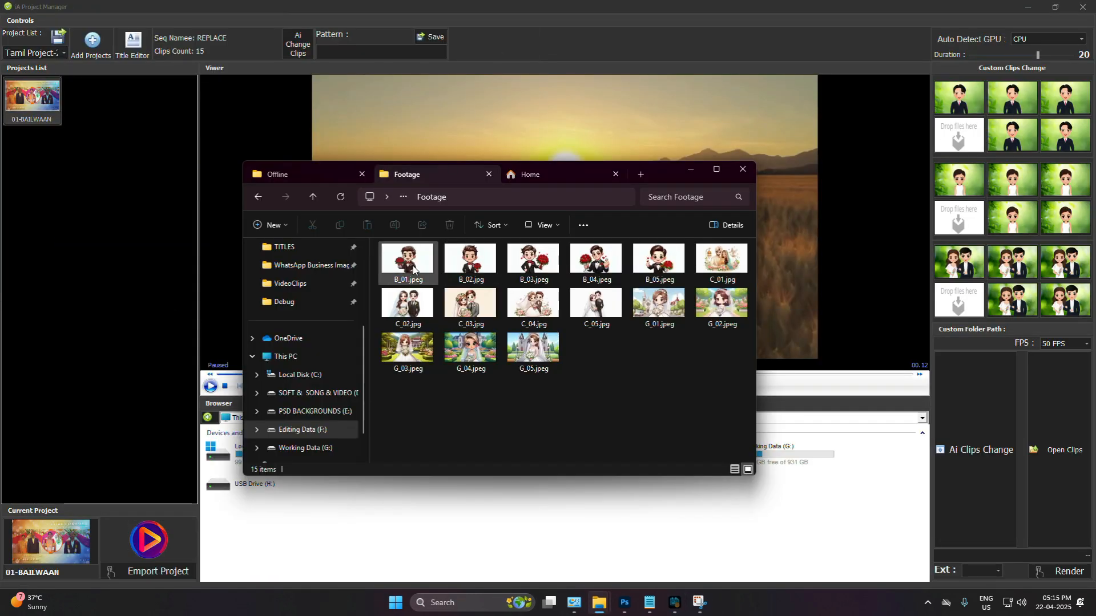
click(407, 260)
shift+click(660, 260)
drag(460, 275, 968, 139)
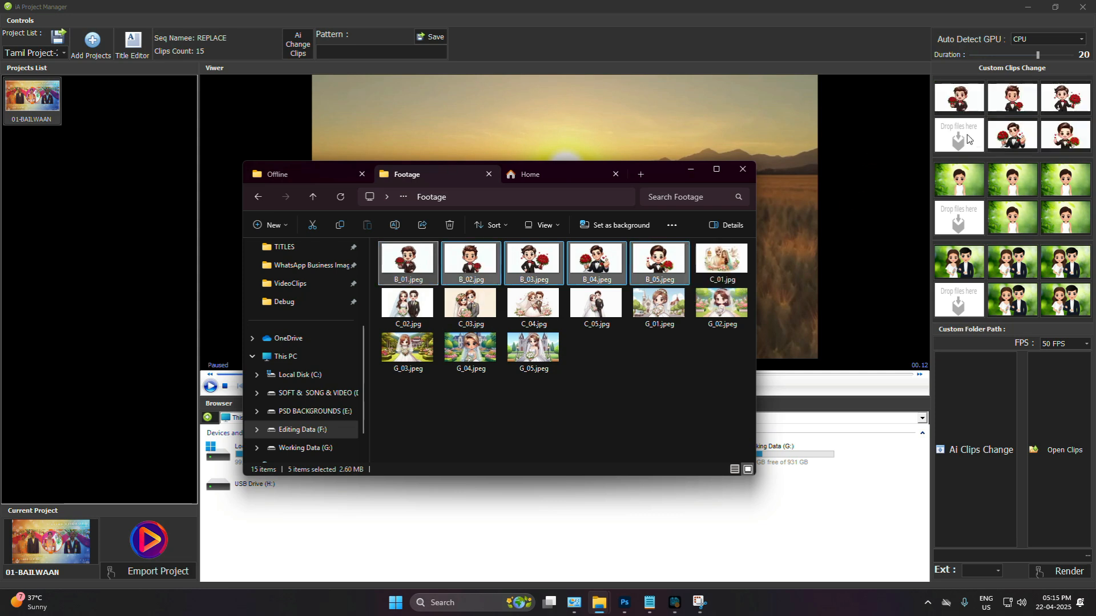
Load C_01.jpg to C_05.jpg from the Footage folder into the couple group of the custom clips
click(721, 263)
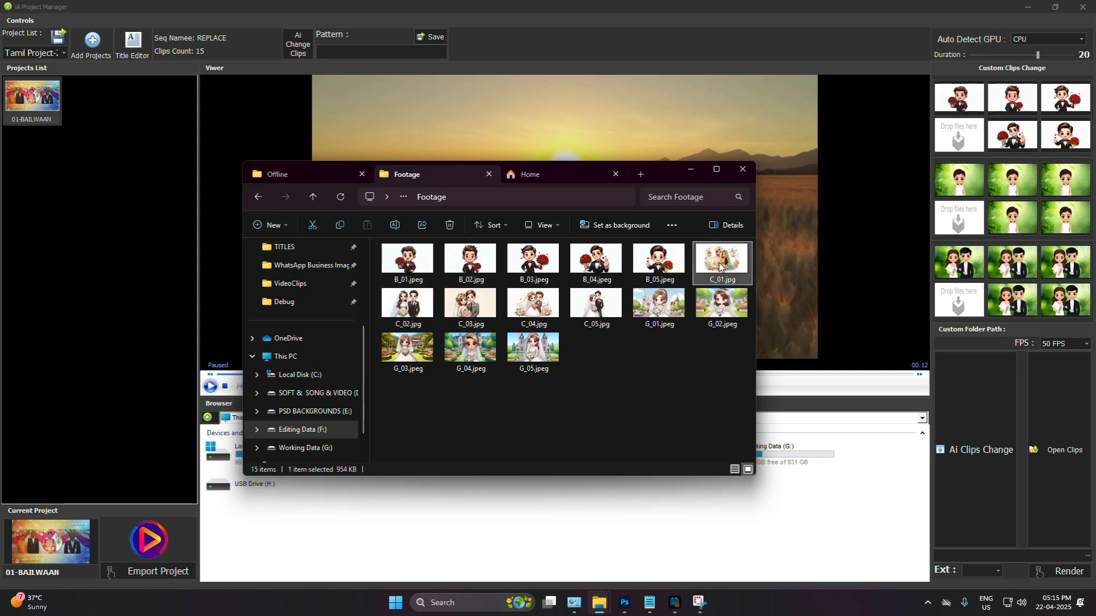
shift+click(557, 308)
shift+click(596, 309)
drag(596, 308, 964, 309)
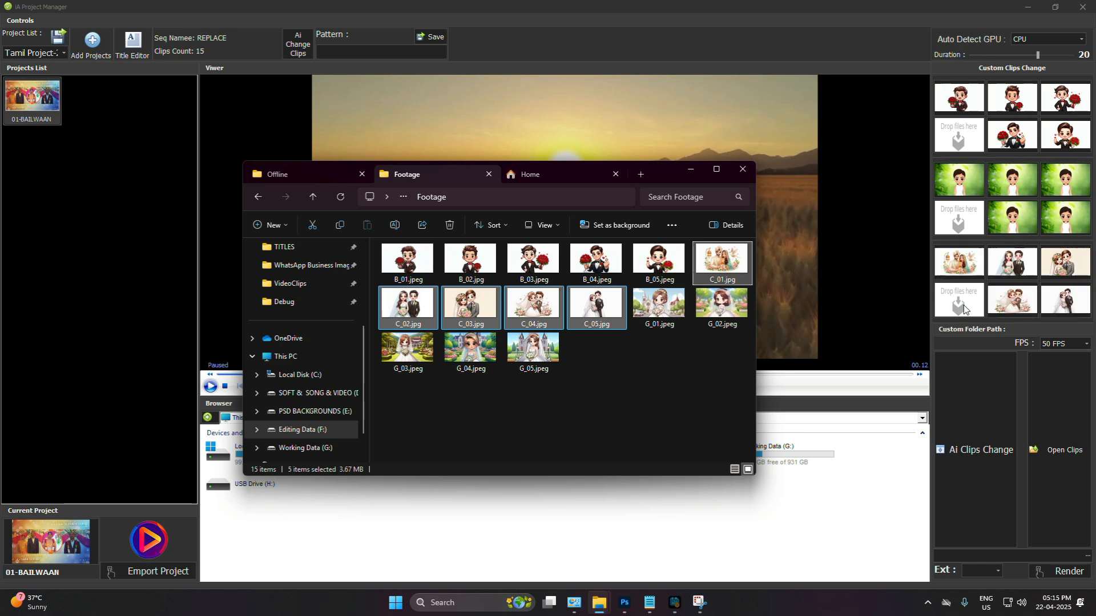
Load G_01.jpeg to G_05.jpeg into the bride group of the custom clips and minimize the Footage folder
click(660, 308)
shift+click(534, 349)
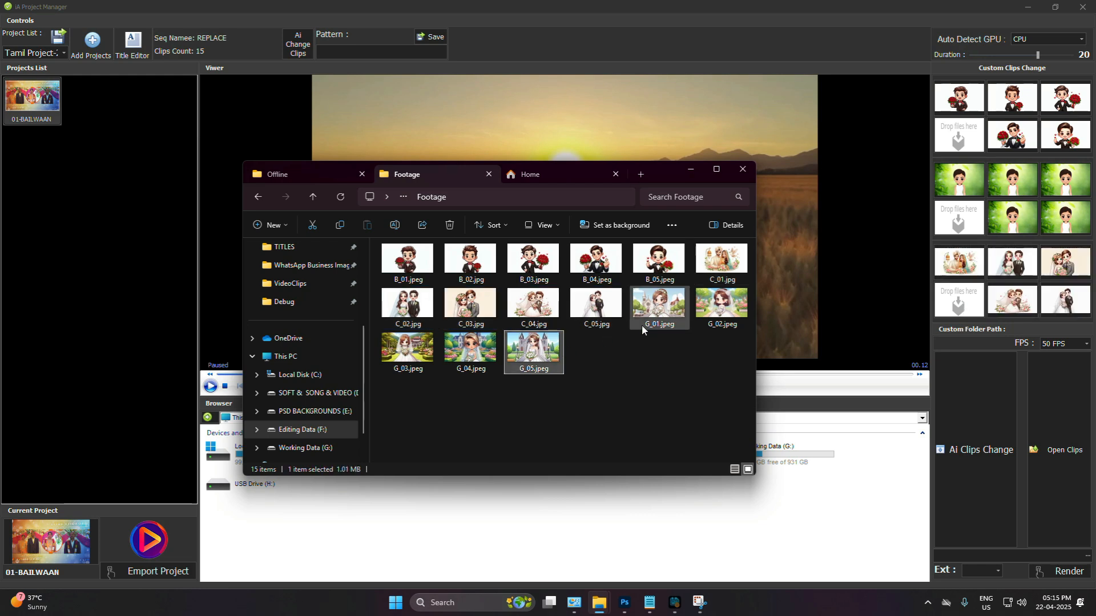
drag(662, 311, 970, 223)
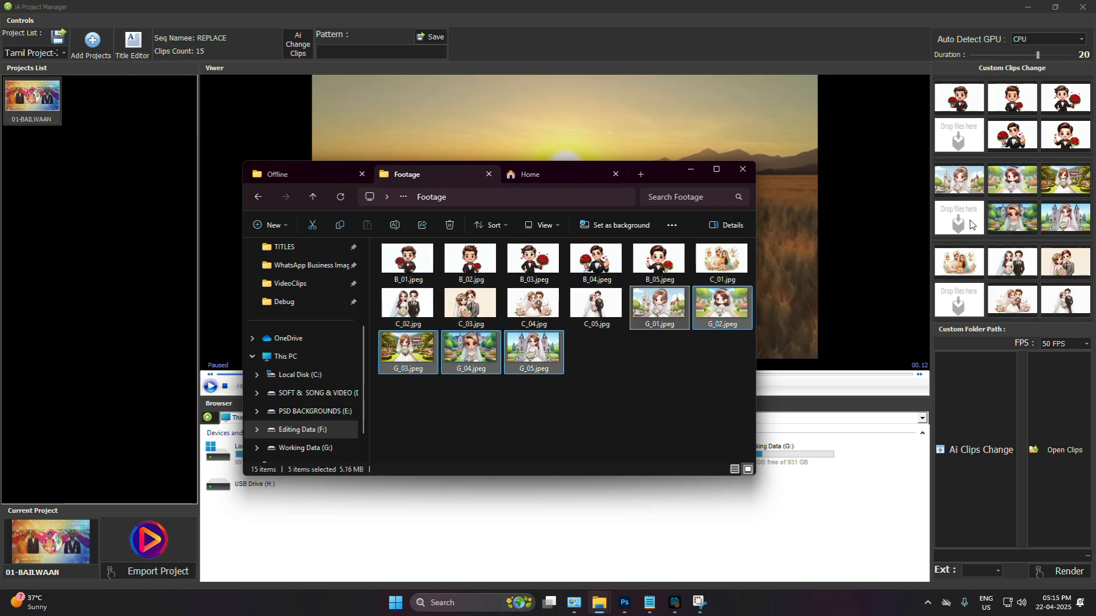
click(689, 168)
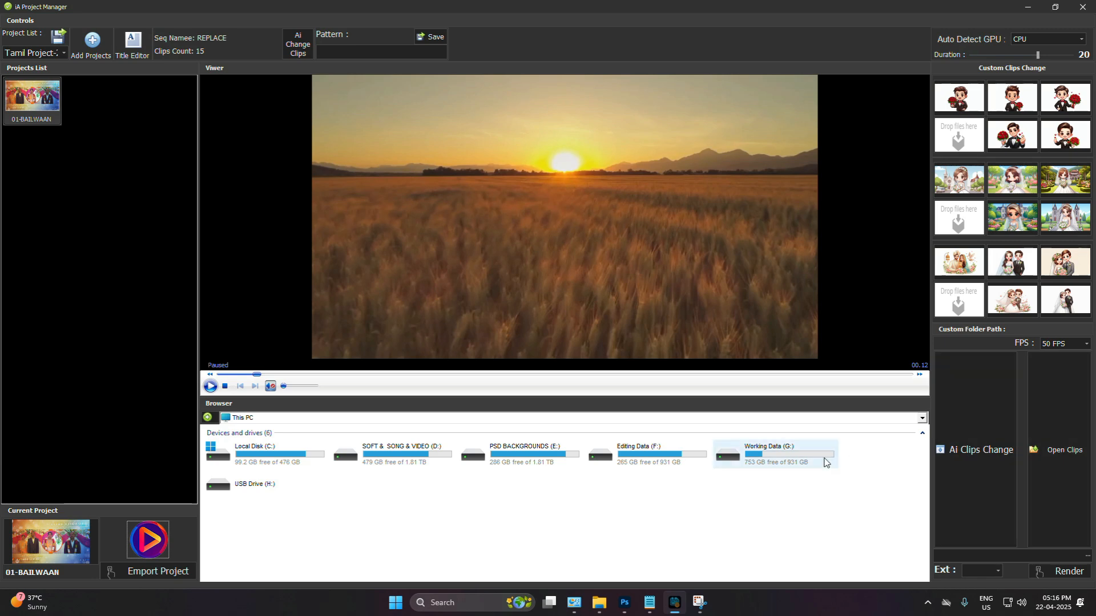
Set the GPU to AMD and run Ai Clips Change with the Video Edit clips folder open for monitoring
click(1065, 458)
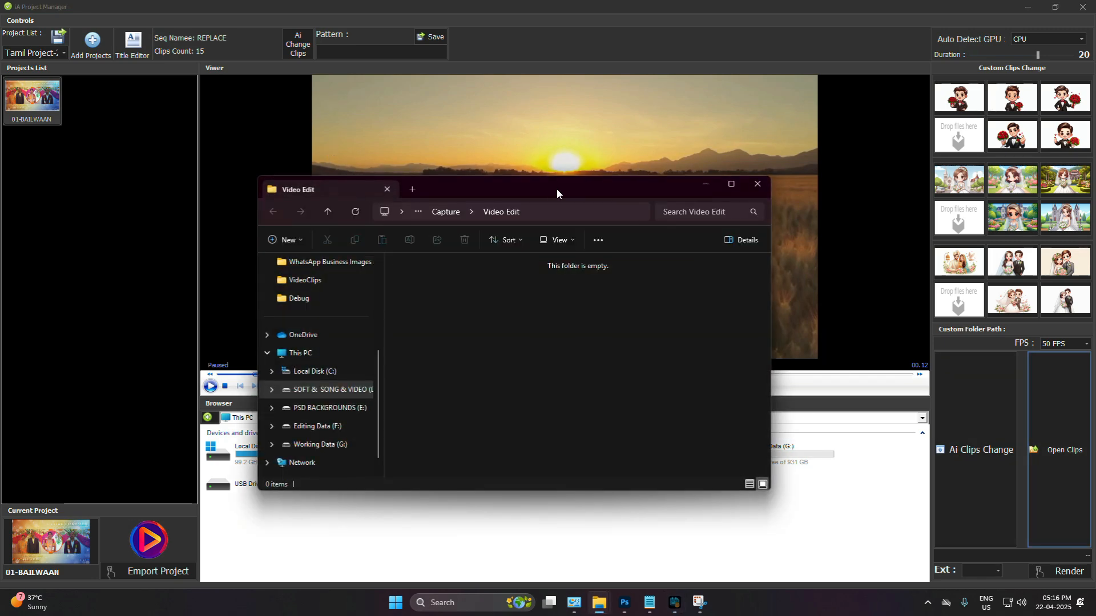
drag(557, 193, 381, 87)
click(1082, 39)
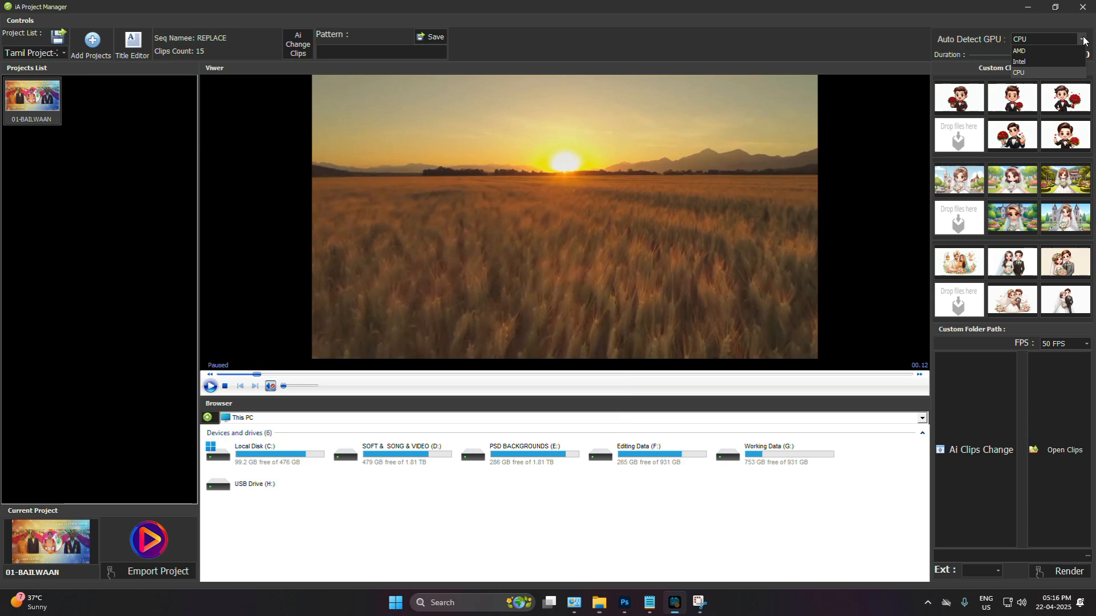
click(1027, 51)
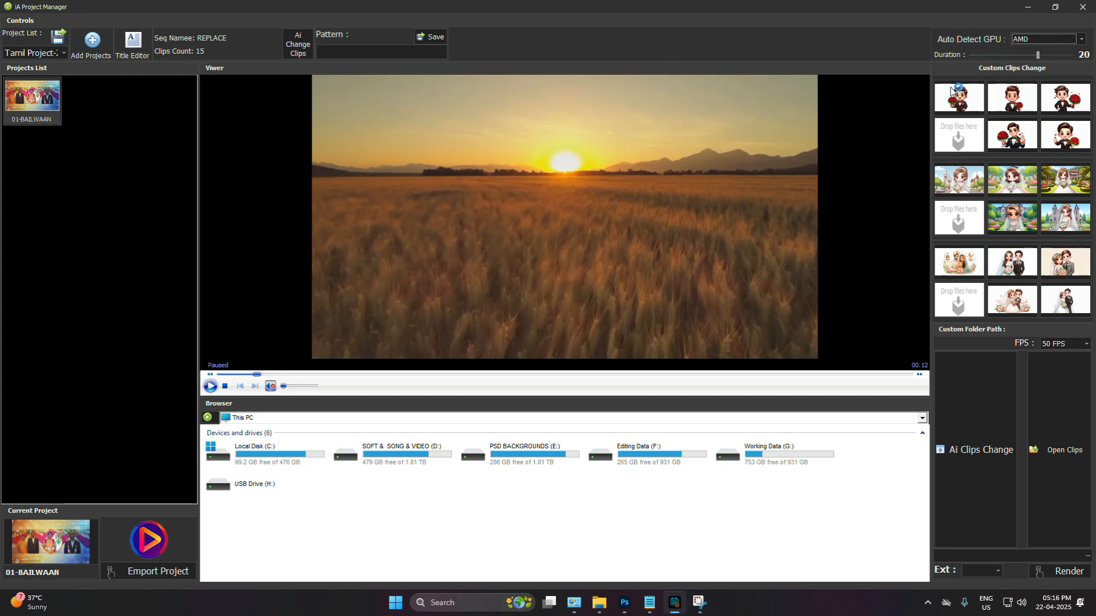
click(971, 457)
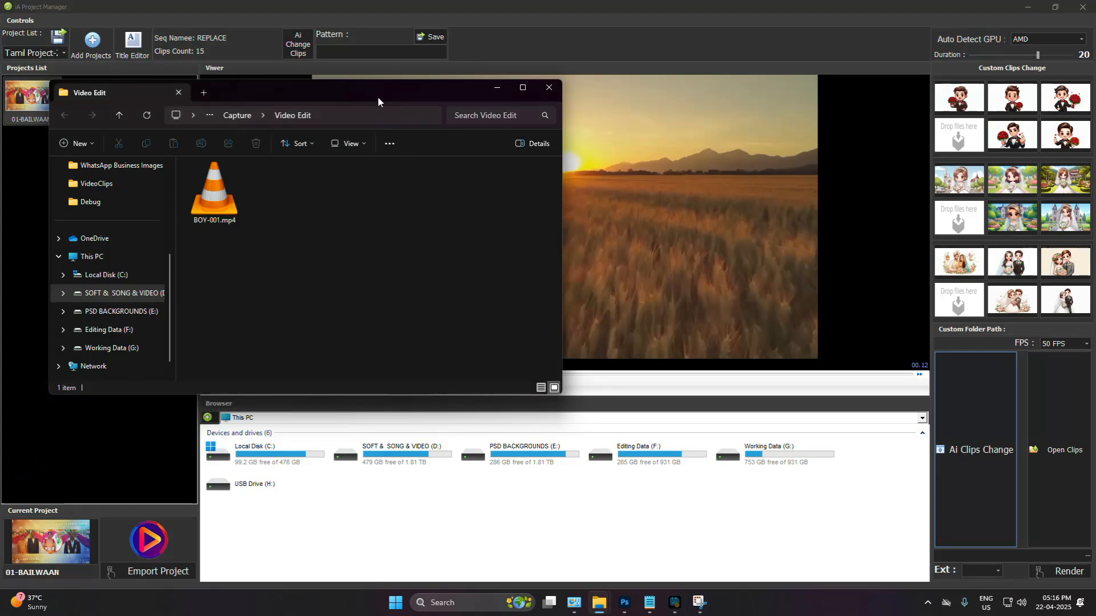
drag(378, 96, 601, 101)
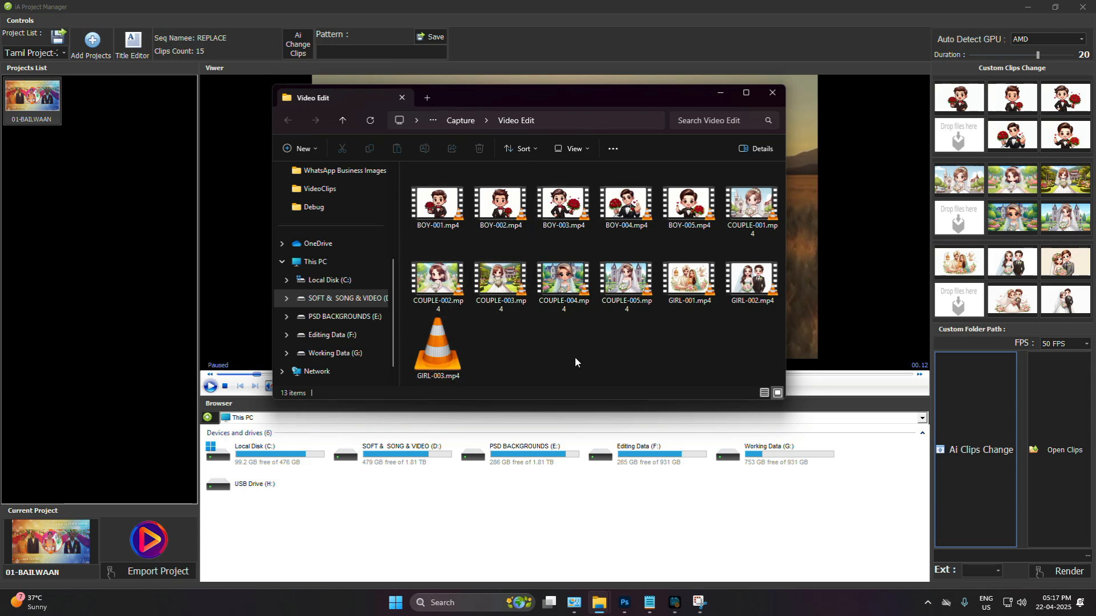
Examine the length, frame size and frame rate of BOY-001.mp4 in its properties, and dismiss the clip-change message
right_click(449, 209)
click(498, 367)
click(578, 237)
drag(575, 229, 544, 178)
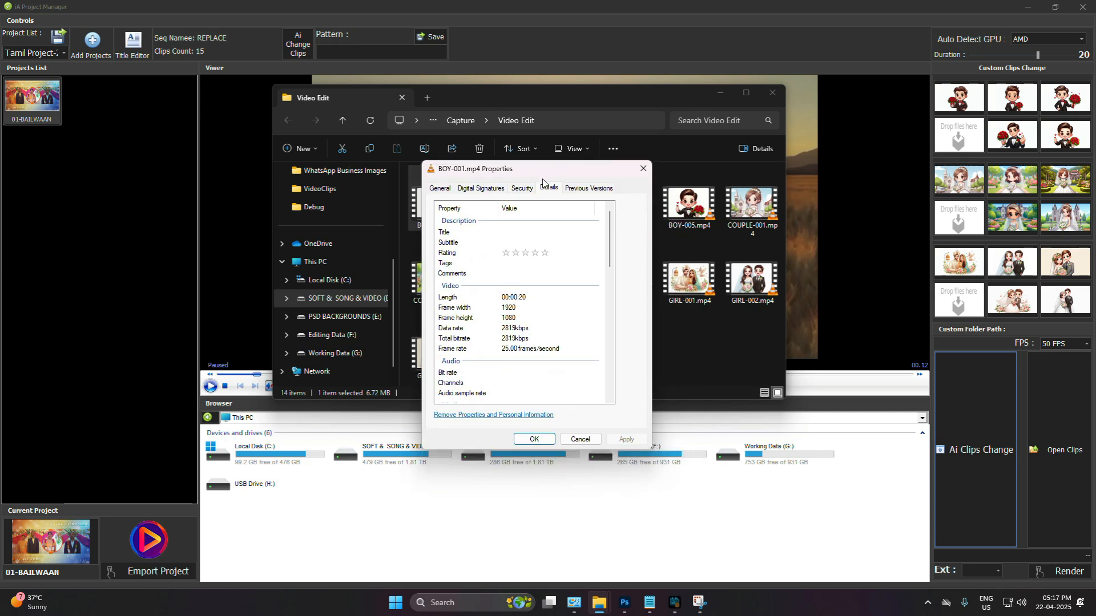
click(518, 310)
scroll(536, 350, down, 5)
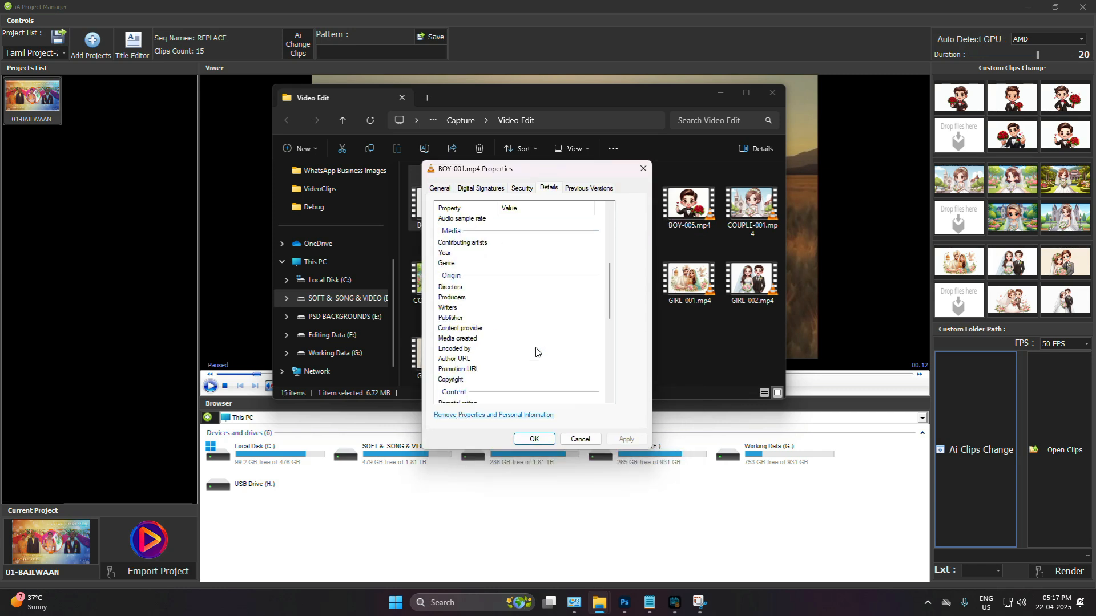
scroll(536, 350, up, 5)
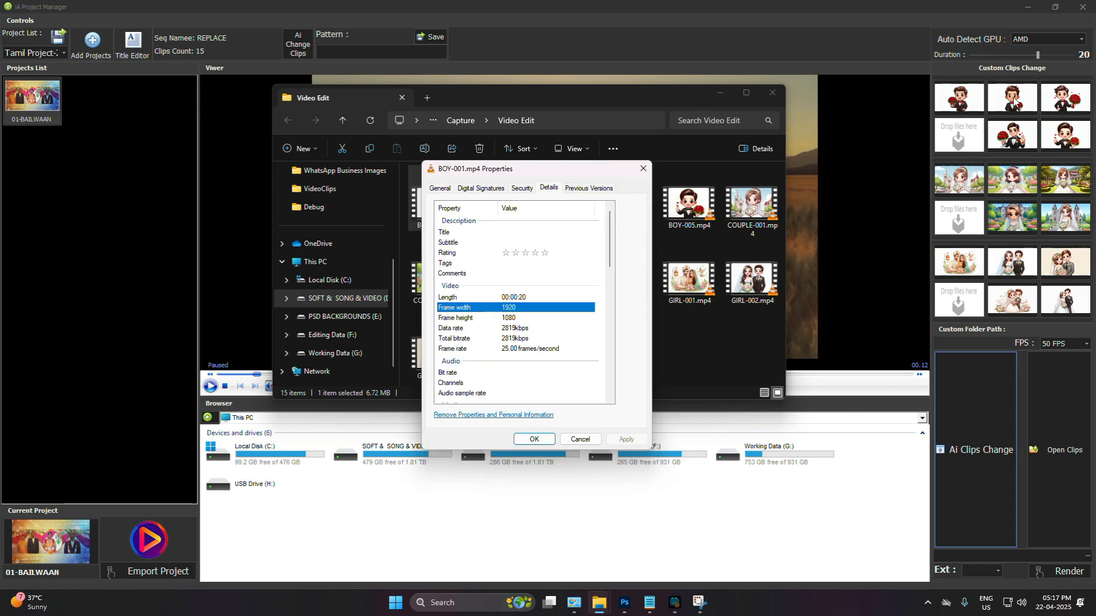
click(513, 297)
scroll(543, 371, down, 10)
key(Escape)
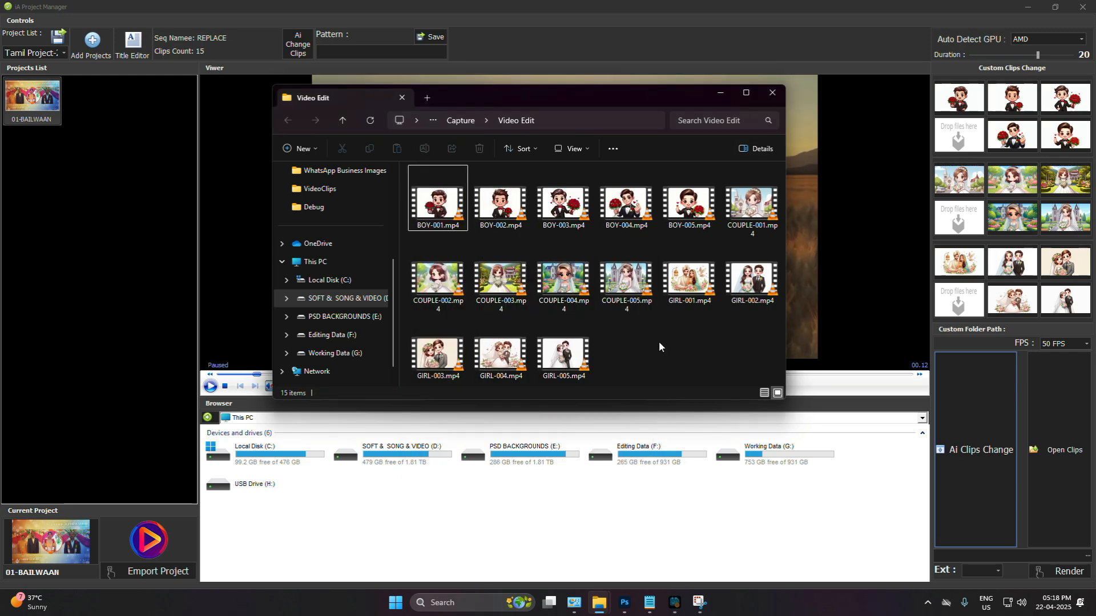
click(720, 92)
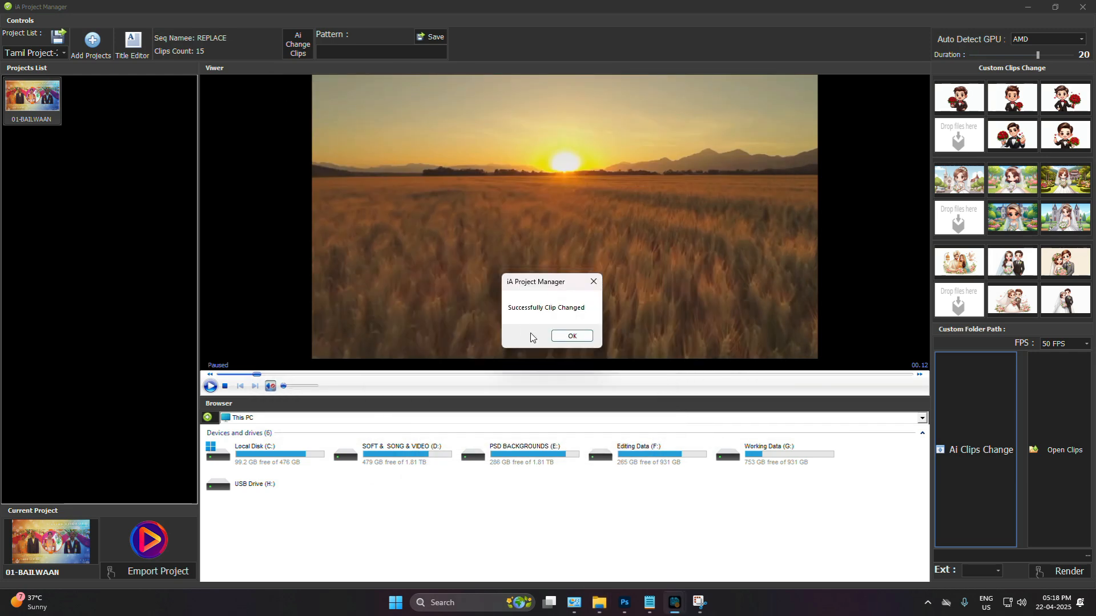
click(571, 336)
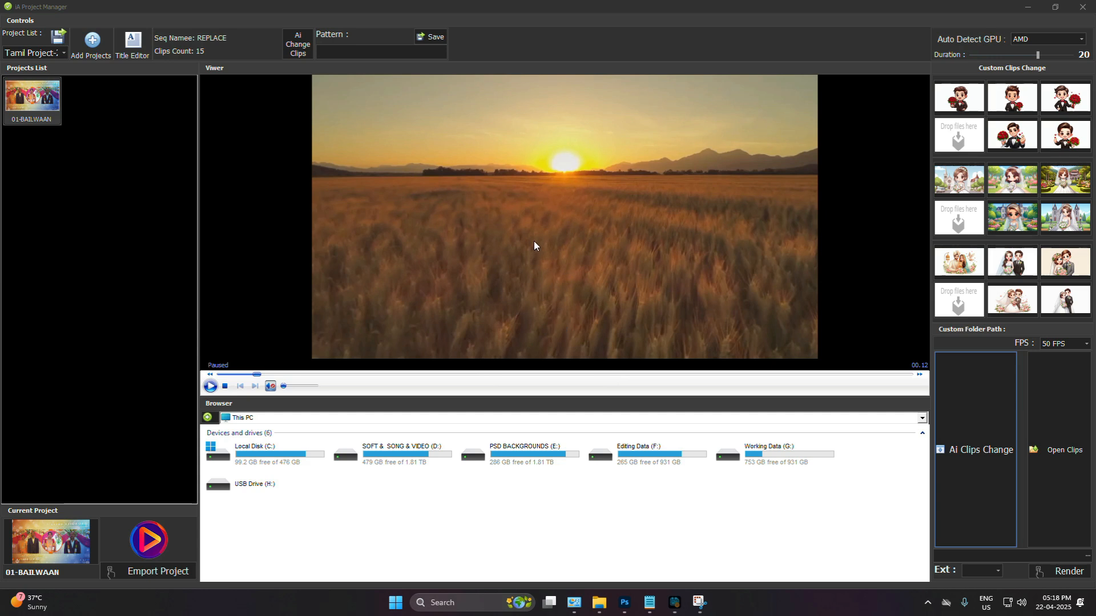
Open the BAILWAAN project in EDIUS and view the REPLACE sequence's settings, leaving without changes
click(146, 548)
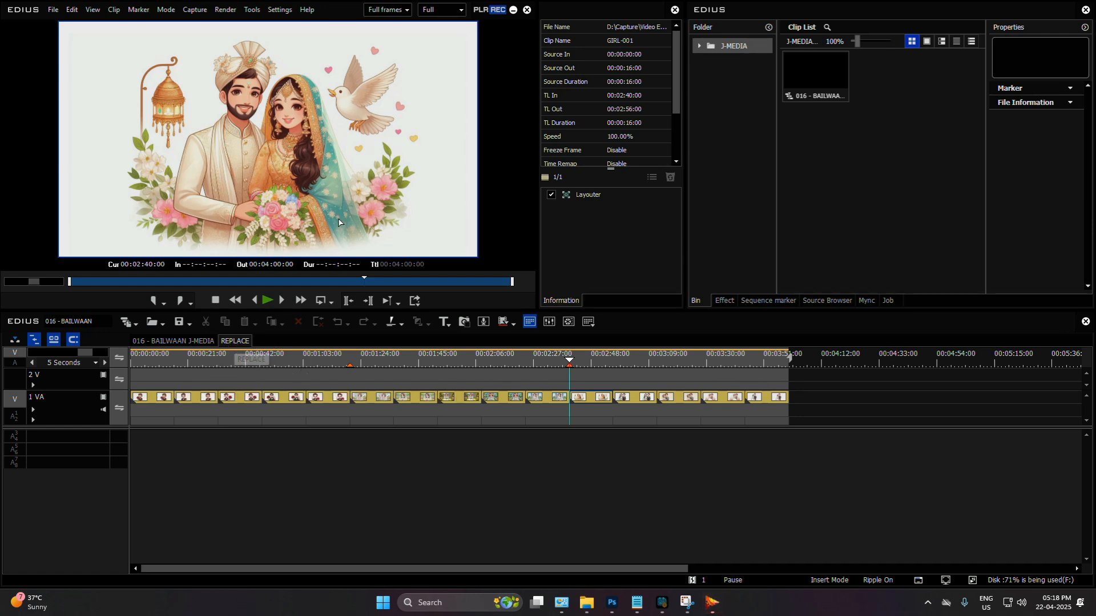
right_click(231, 344)
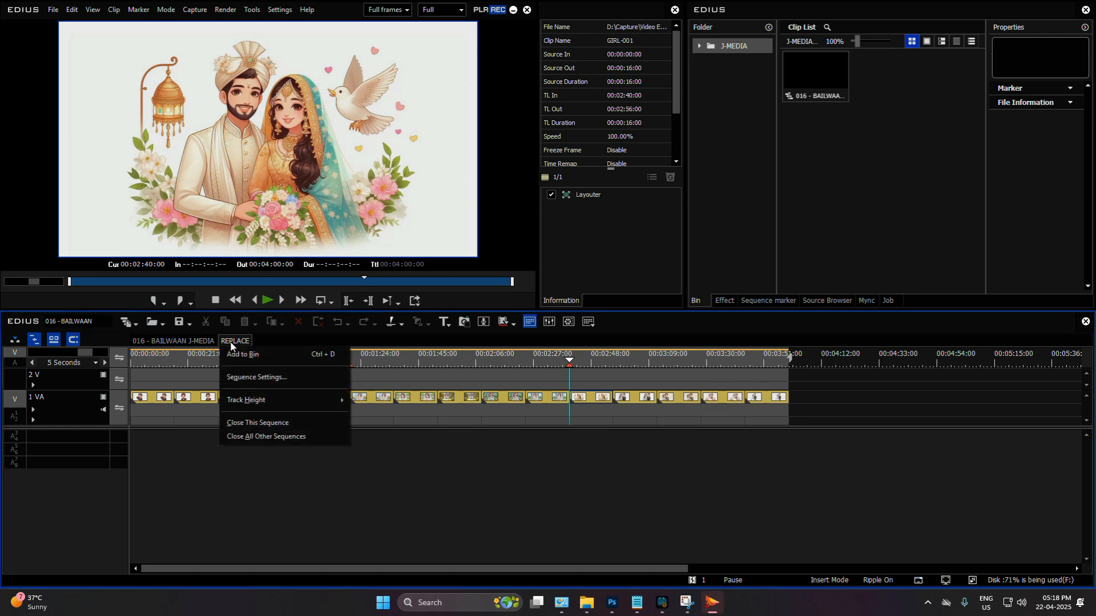
click(259, 378)
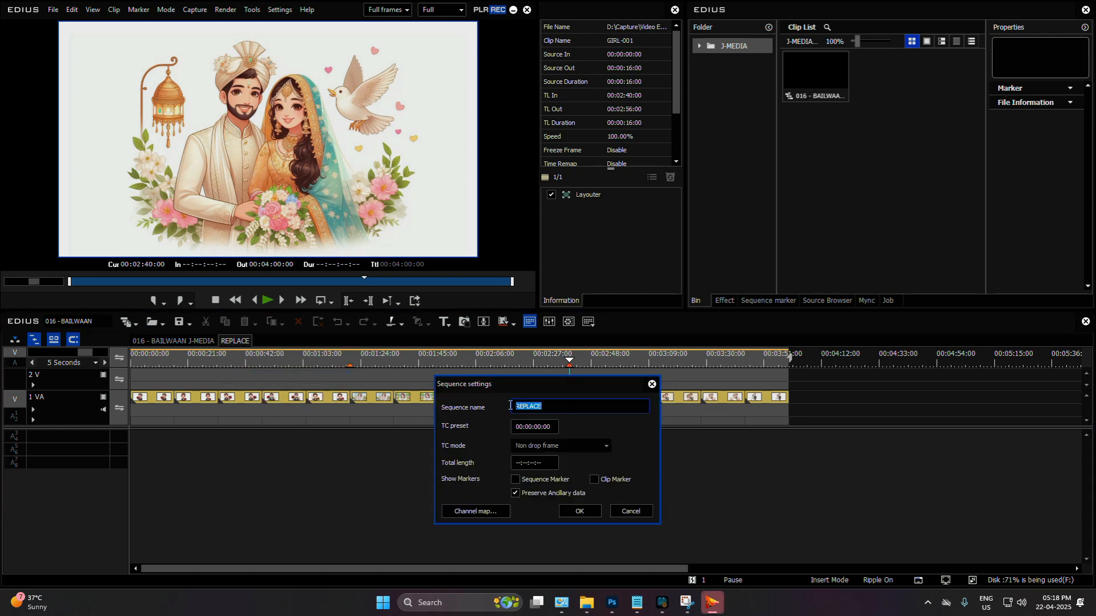
click(629, 512)
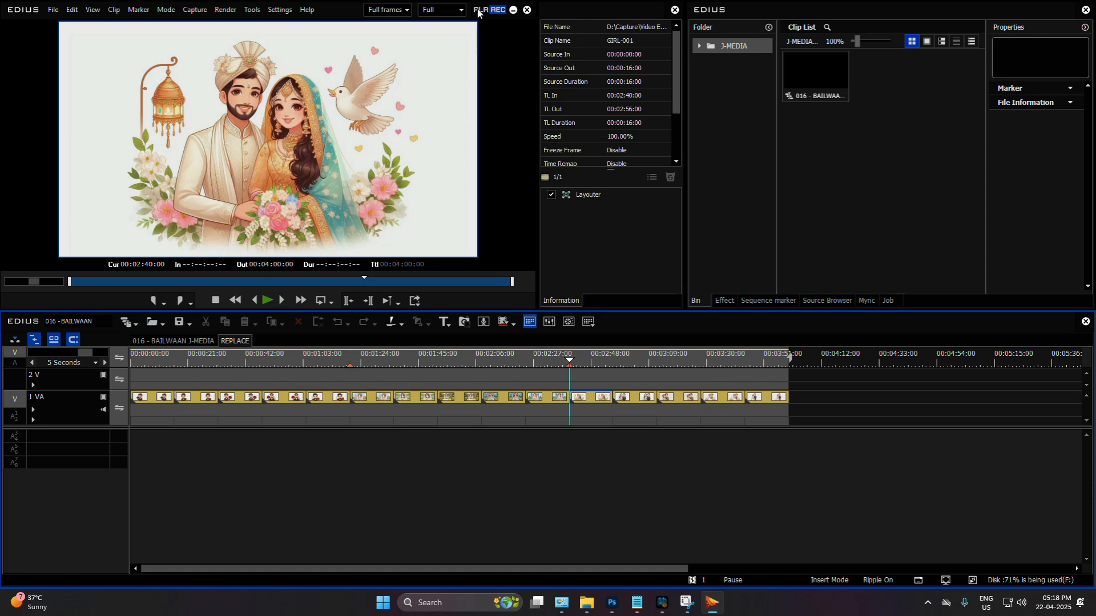
Try to save REPLACE as a pattern in iA Project Manager, and clear the pattern name
key(super+shift+s)
drag(331, 13, 319, 36)
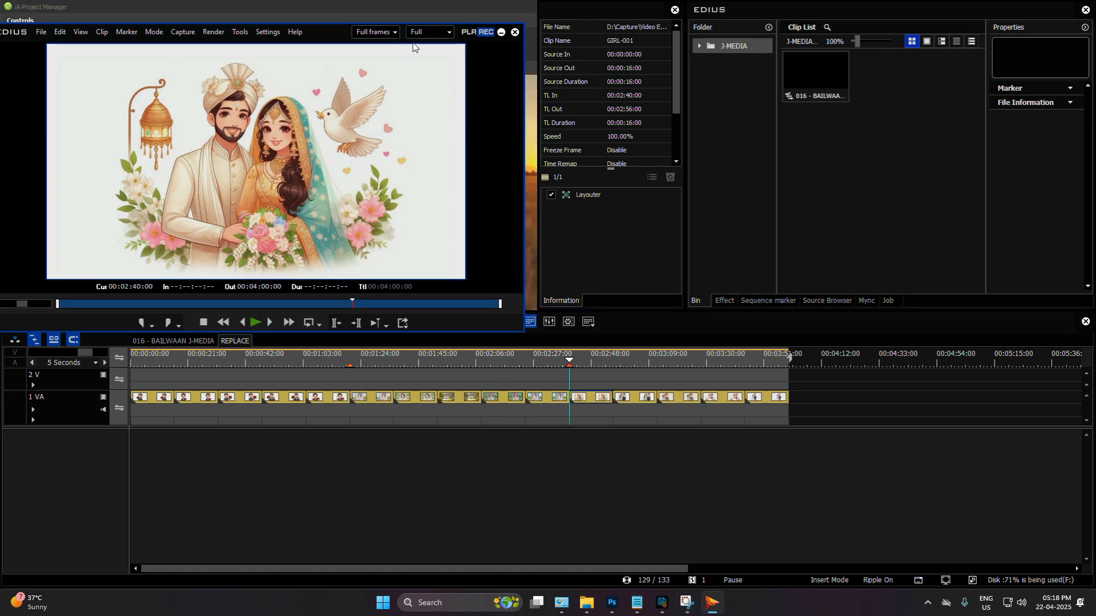
click(500, 33)
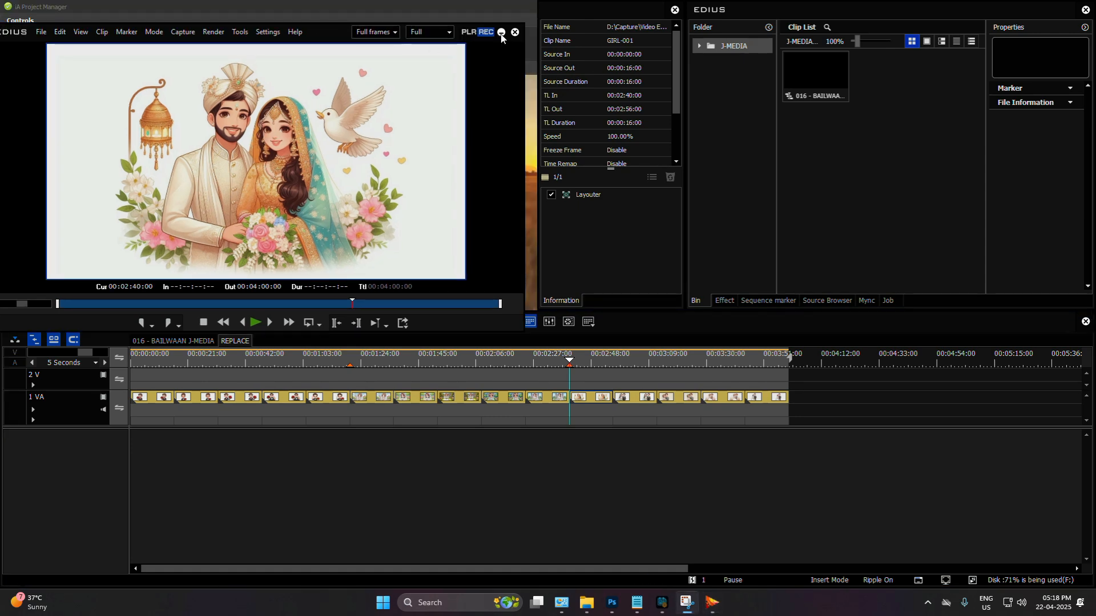
click(535, 173)
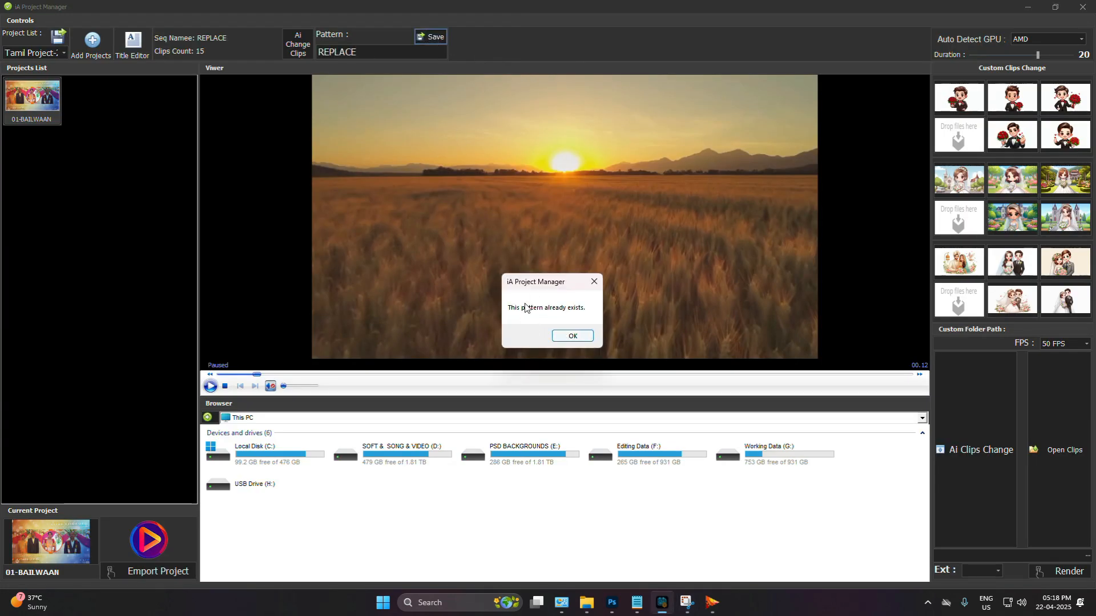
click(572, 338)
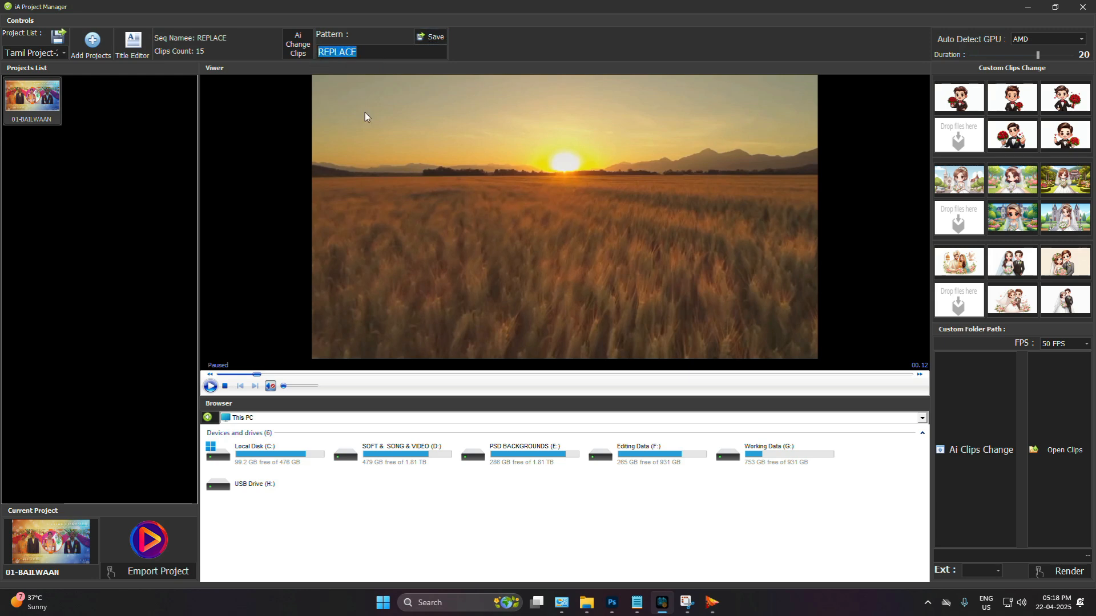
key(BackSpace)
Switch back to EDIUS and preview the first replaced clip at the start of the REPLACE sequence
click(712, 605)
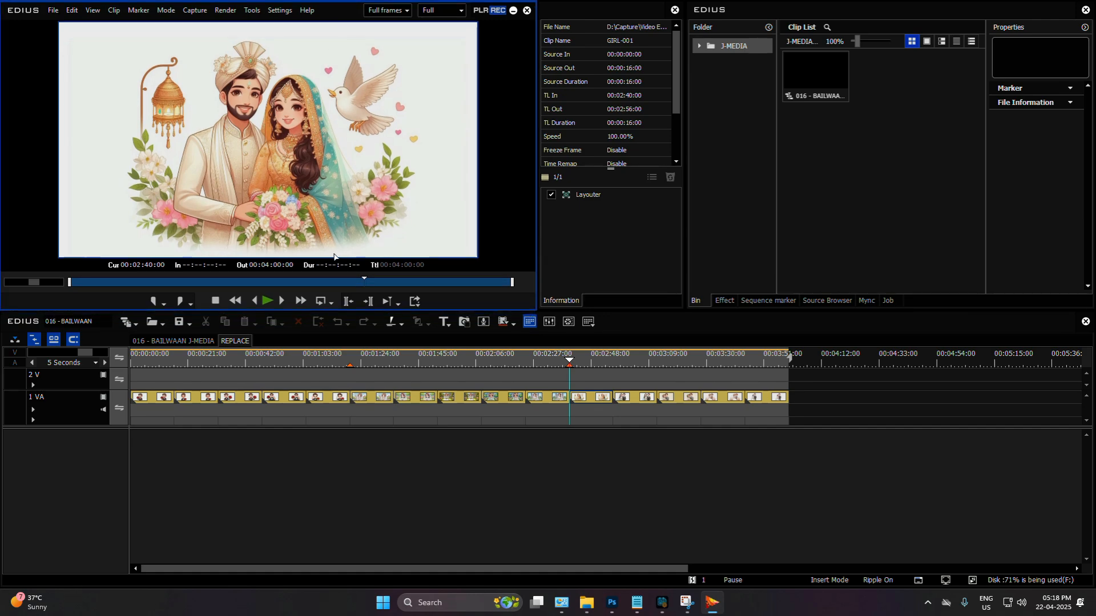
drag(151, 359, 132, 386)
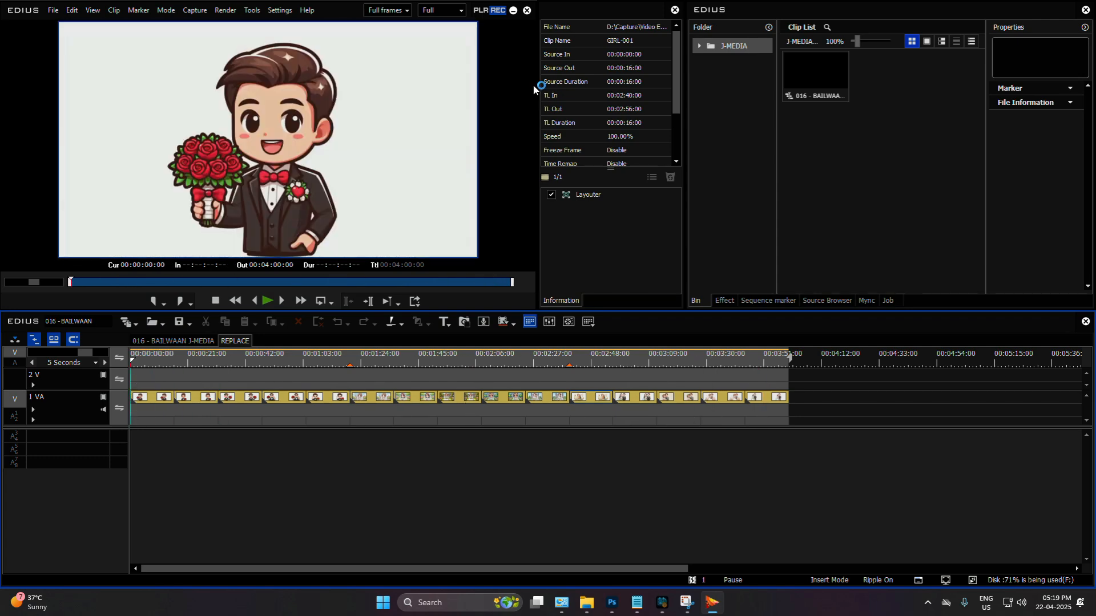
Preview the replaced clips in the 016 - BAILWAAN J-MEDIA sequence around 00:02:42, and close EDIUS without saving the project
click(330, 16)
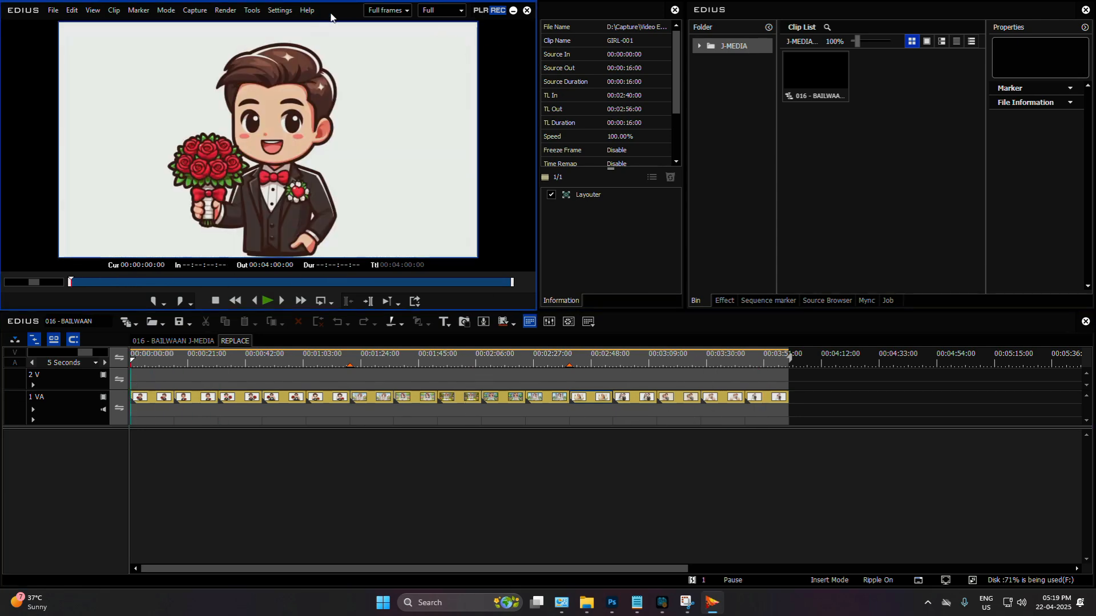
click(167, 341)
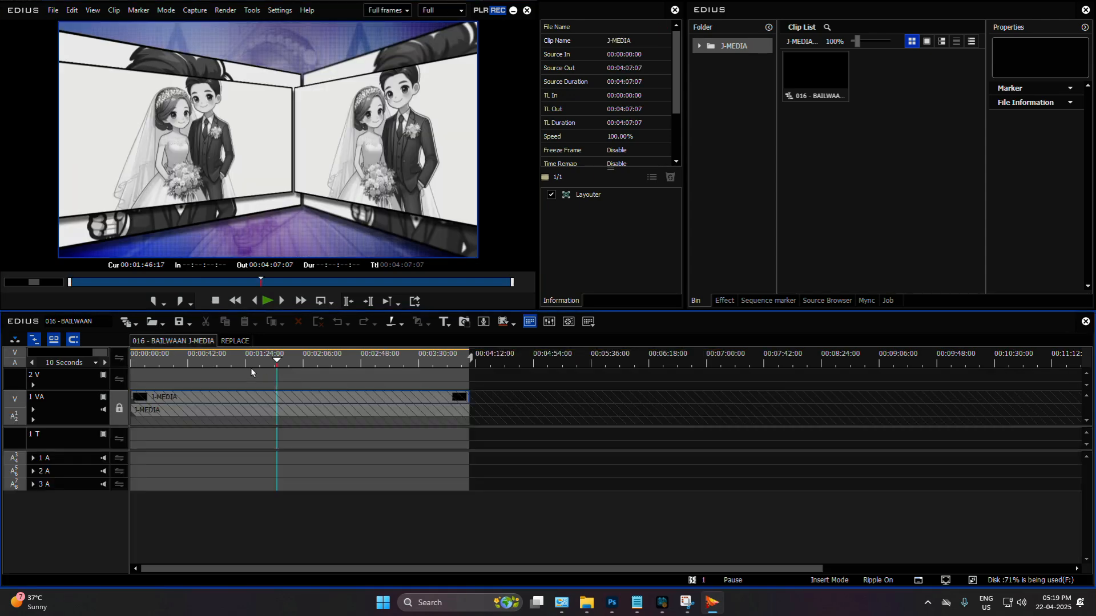
drag(196, 364, 352, 391)
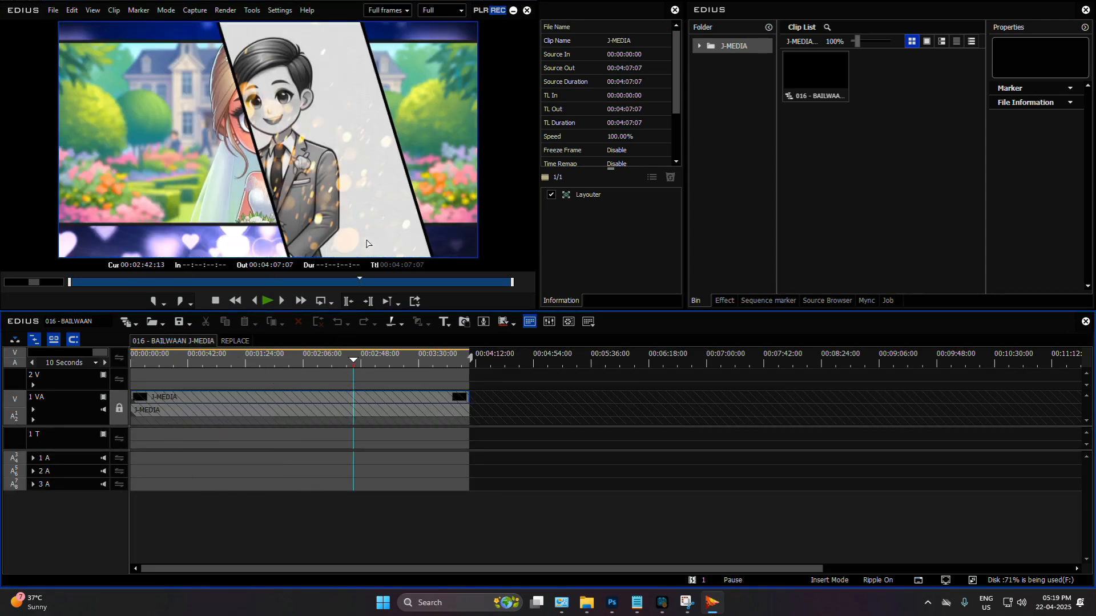
key(alt+F4)
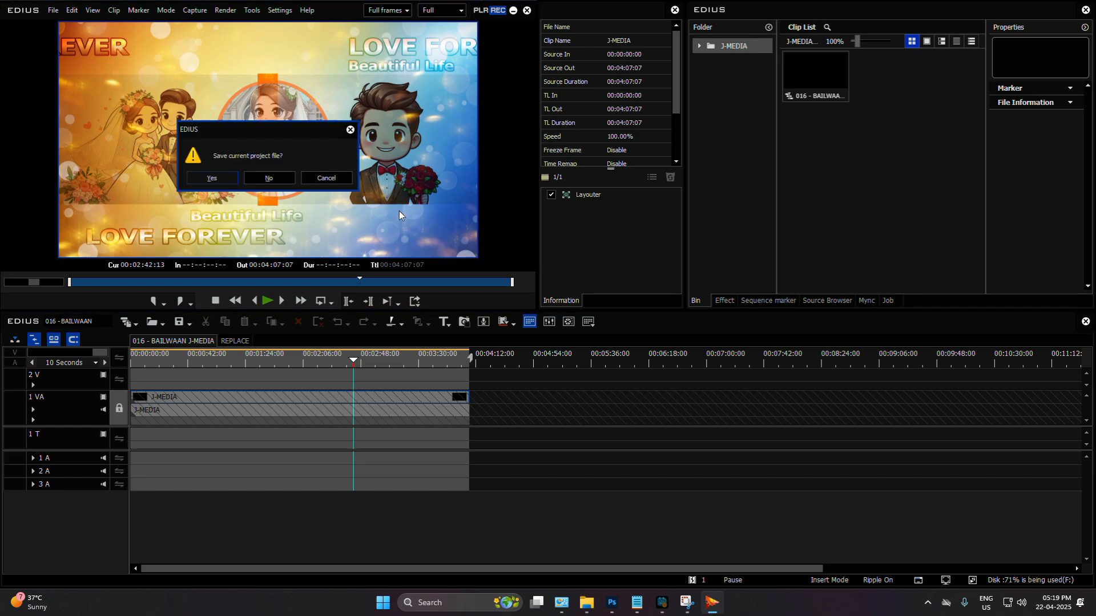
click(268, 179)
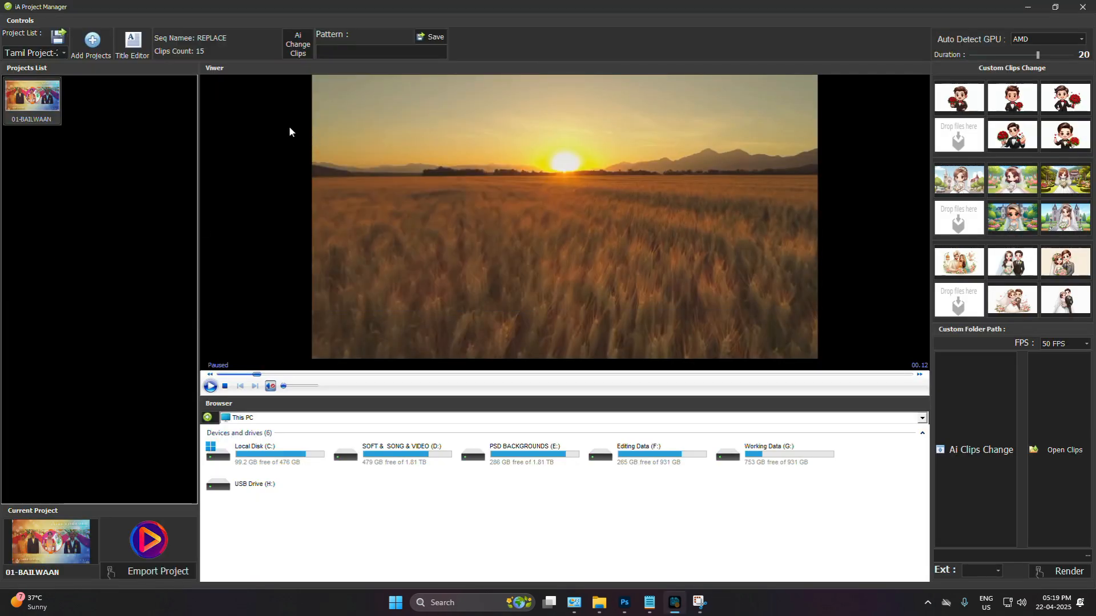
Bring up the Project Add window in iA Project Manager and place the 2022 songs folder window beside it
click(595, 604)
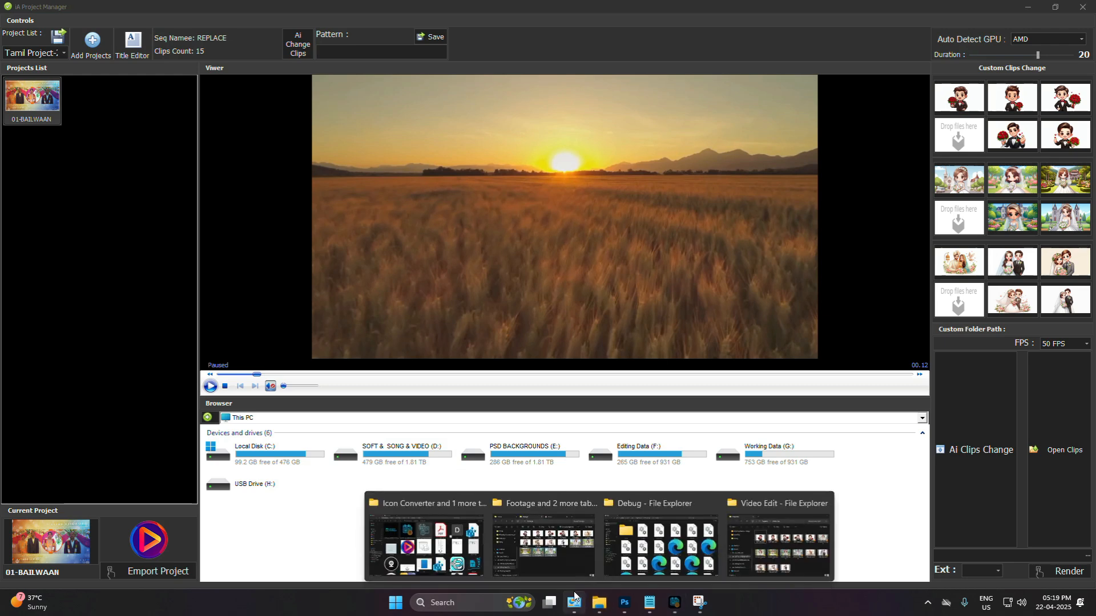
click(661, 537)
drag(796, 138, 819, 109)
drag(497, 153, 423, 131)
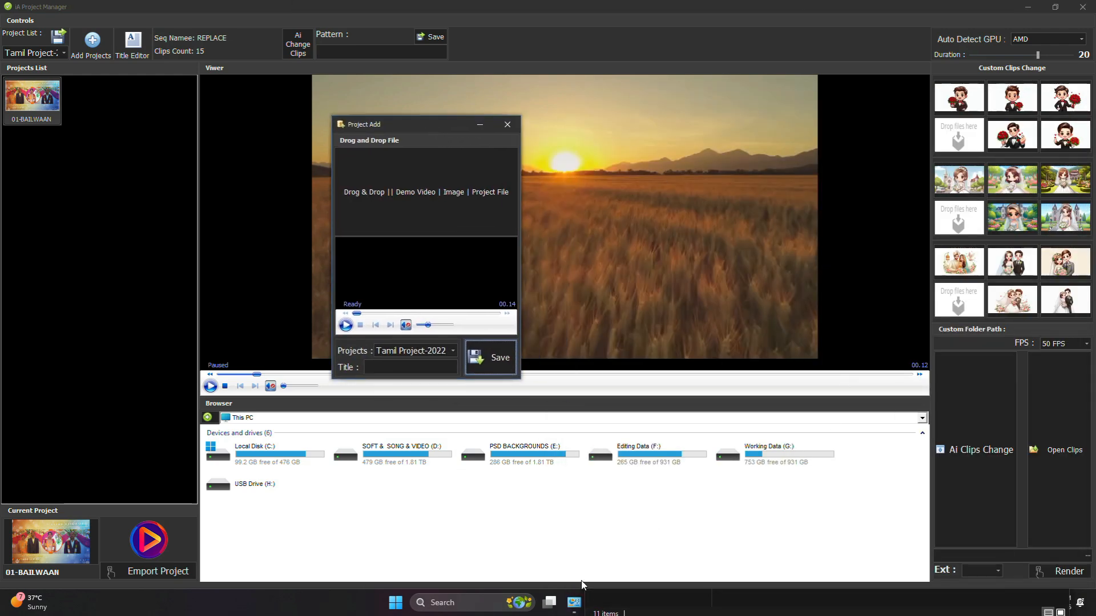
click(605, 606)
drag(899, 107, 869, 92)
double_click(764, 184)
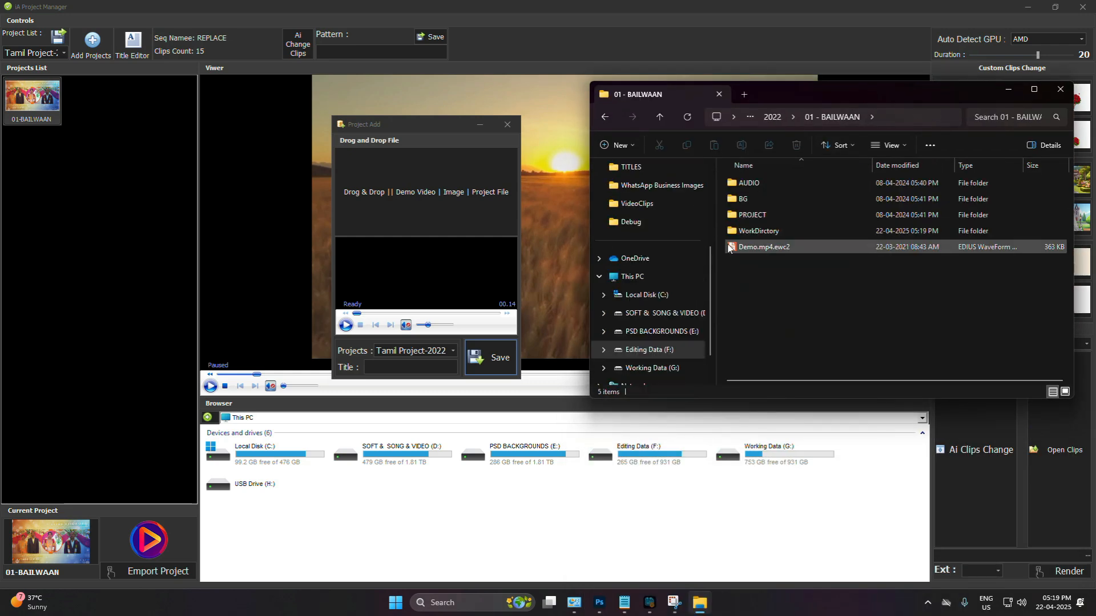
key(alt+Left)
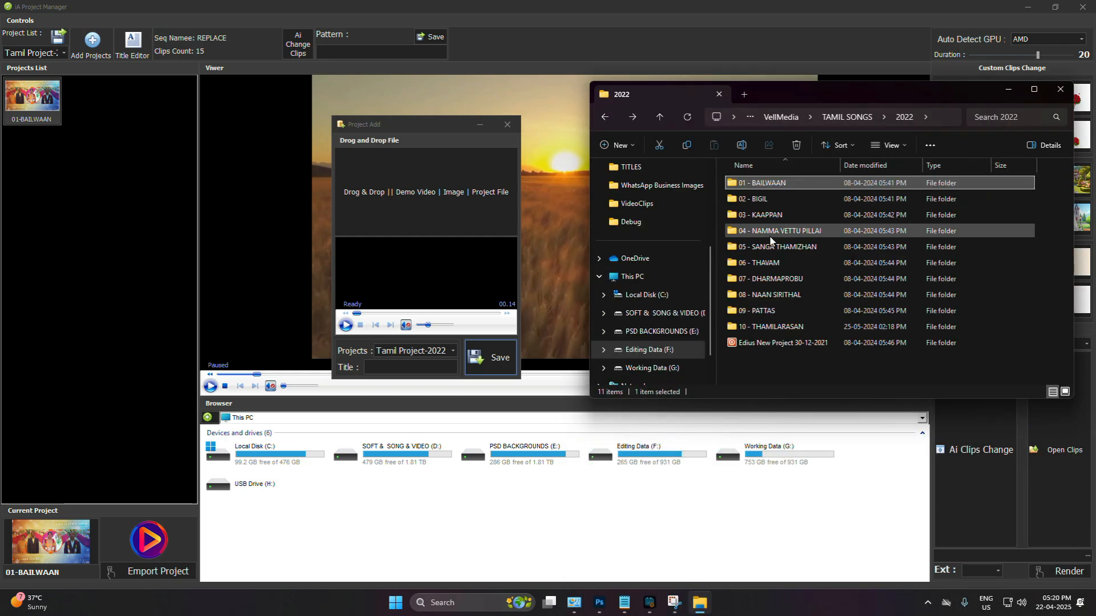
Open the WorkDirctory folder inside 02 - BIGIL and show its files as tiles
double_click(776, 200)
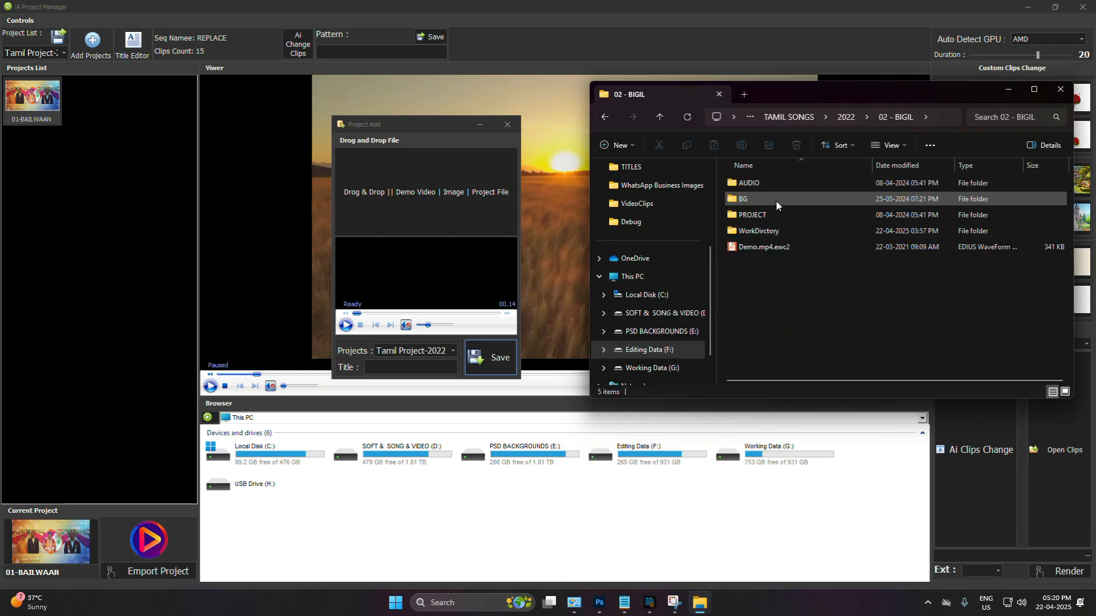
double_click(766, 232)
click(890, 145)
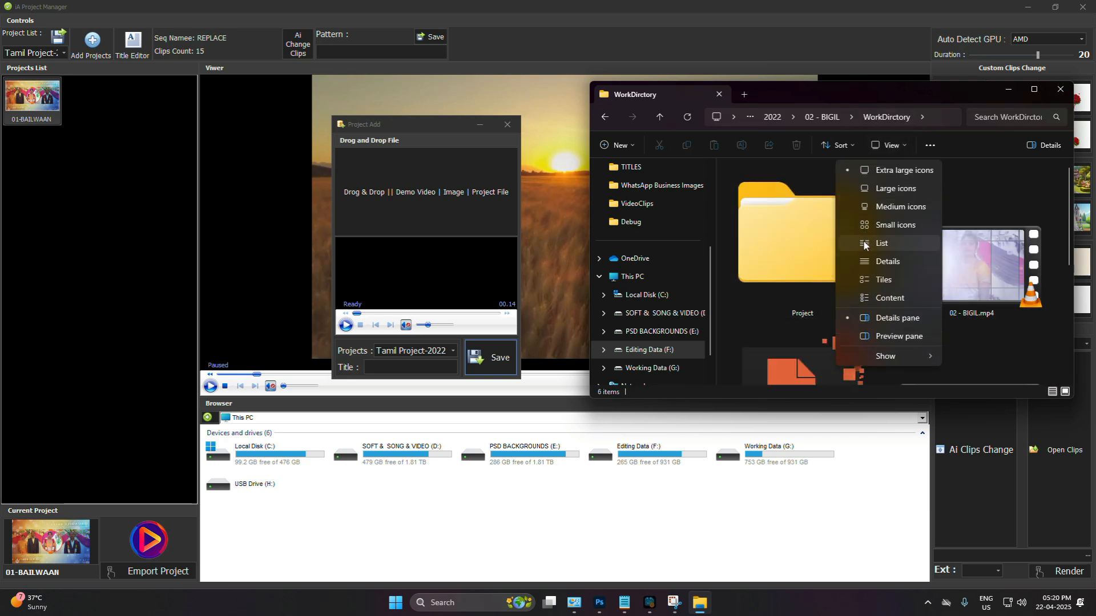
click(889, 288)
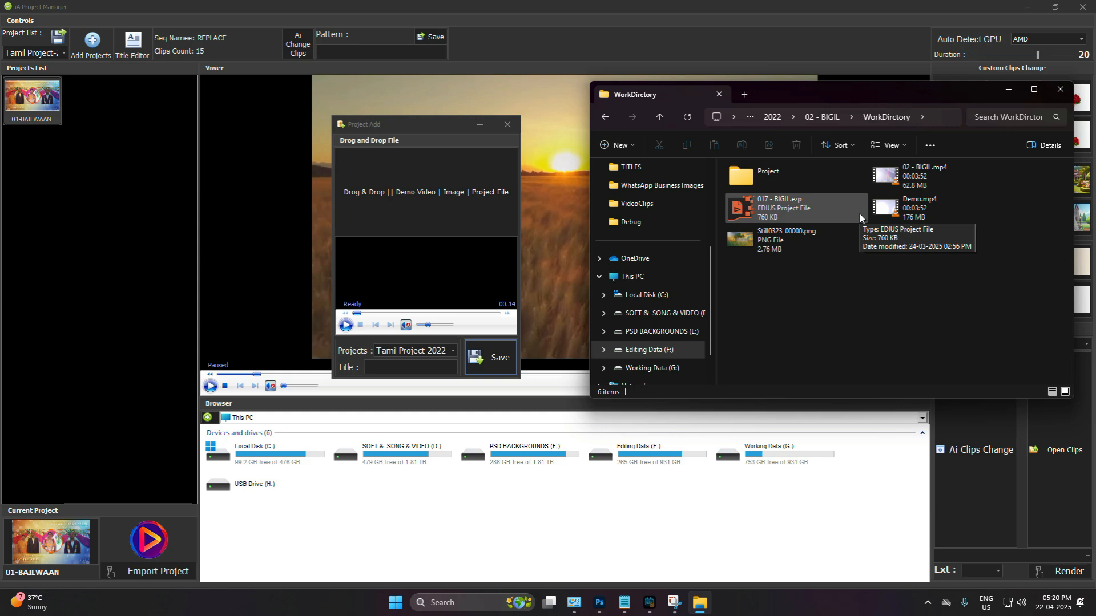
Add the 02-BIGIL project to Tamil Project-2022 using 02 - BIGIL.mp4, 017 - BIGIL.ezp and Still0323_00000.png
ctrl+click(942, 180)
ctrl+click(749, 218)
ctrl+click(756, 238)
drag(756, 238, 425, 194)
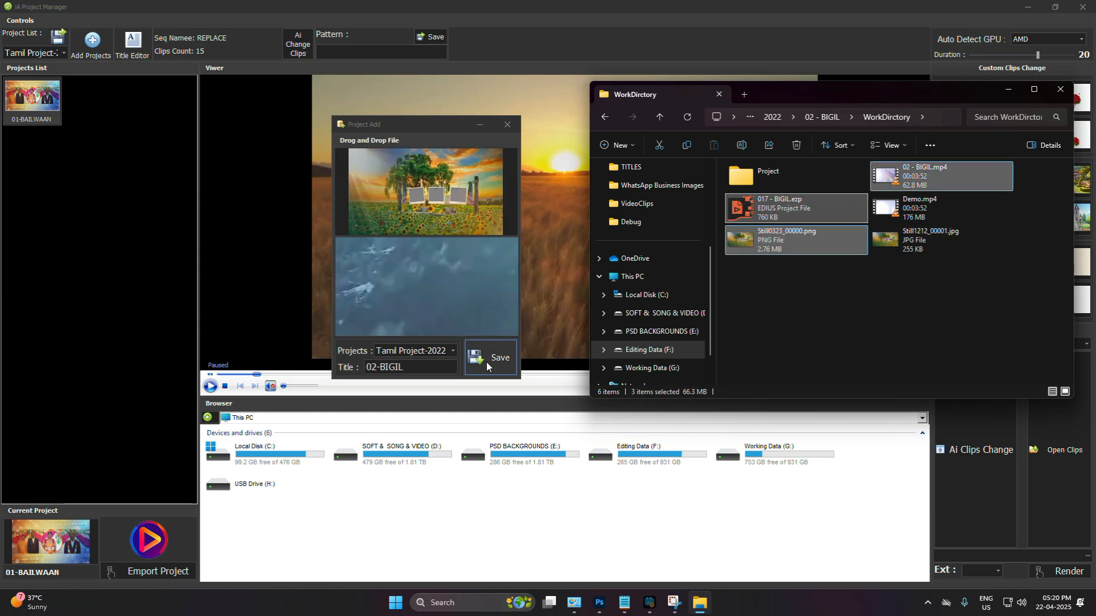
click(486, 362)
click(594, 335)
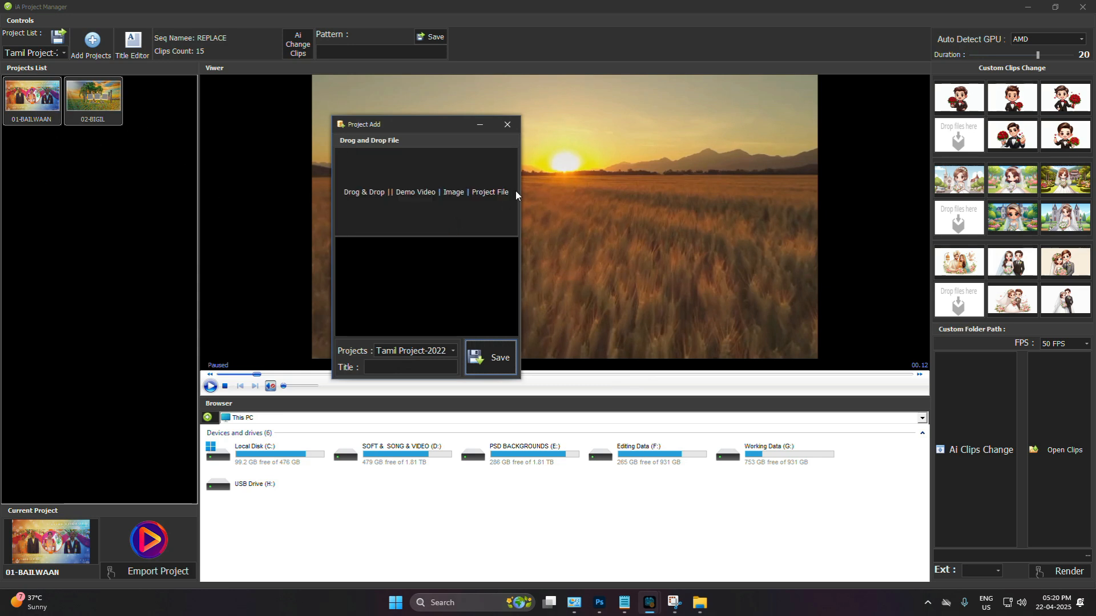
Add the 03-KAAPPAN project to Tamil Project-2022 using 018 - KAAPPAN.ezp, Demo.mp4 and Still1212_00002.jpg from its WorkDirctory folder
click(700, 603)
key(alt+Up)
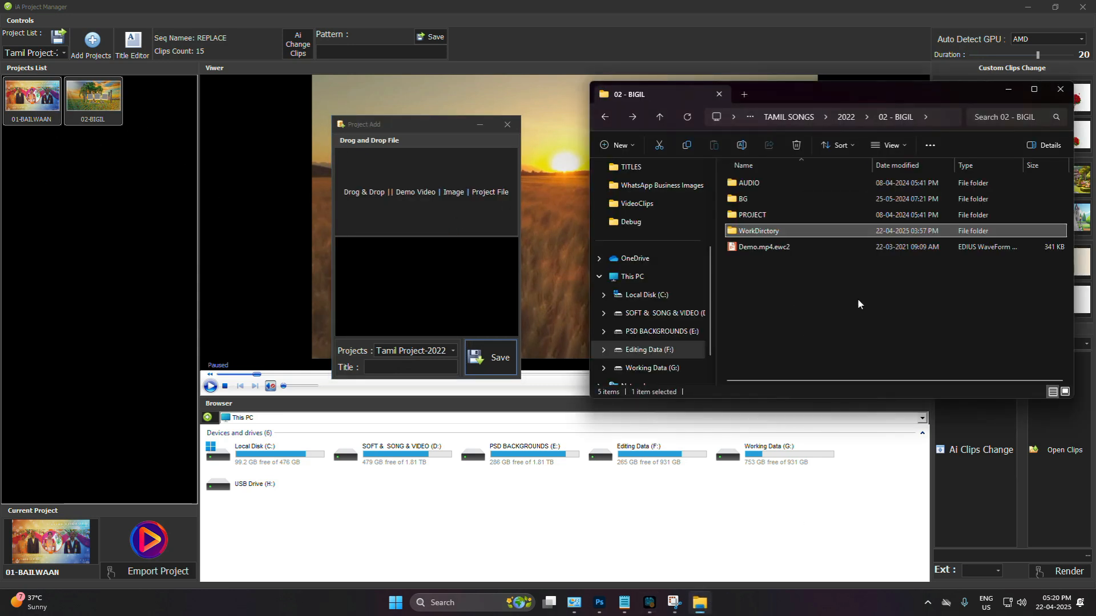
key(alt+Up)
double_click(770, 216)
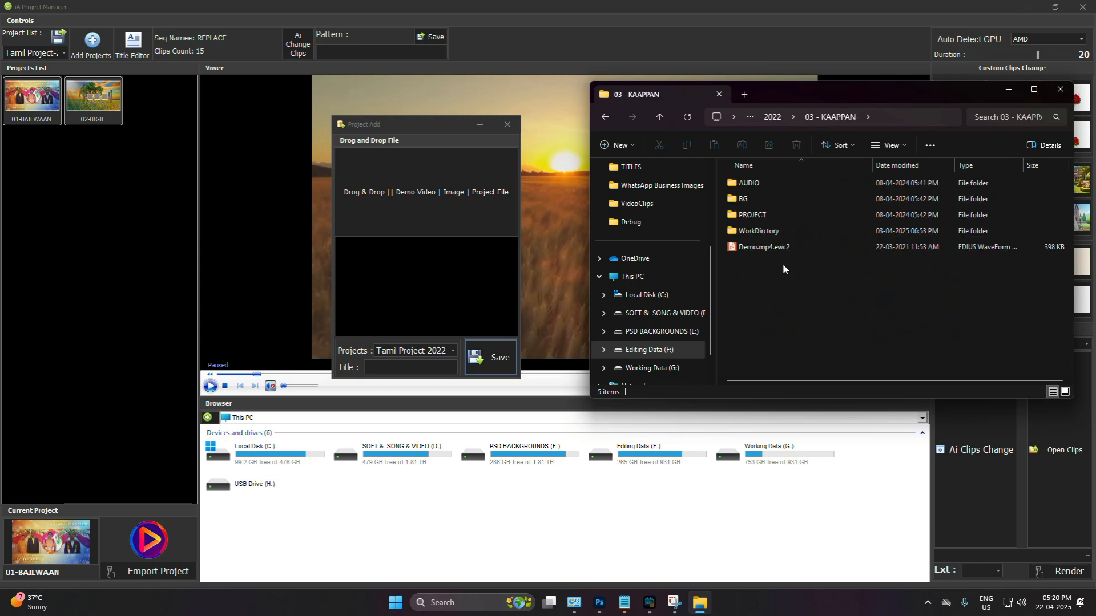
double_click(770, 243)
click(768, 198)
shift+click(759, 232)
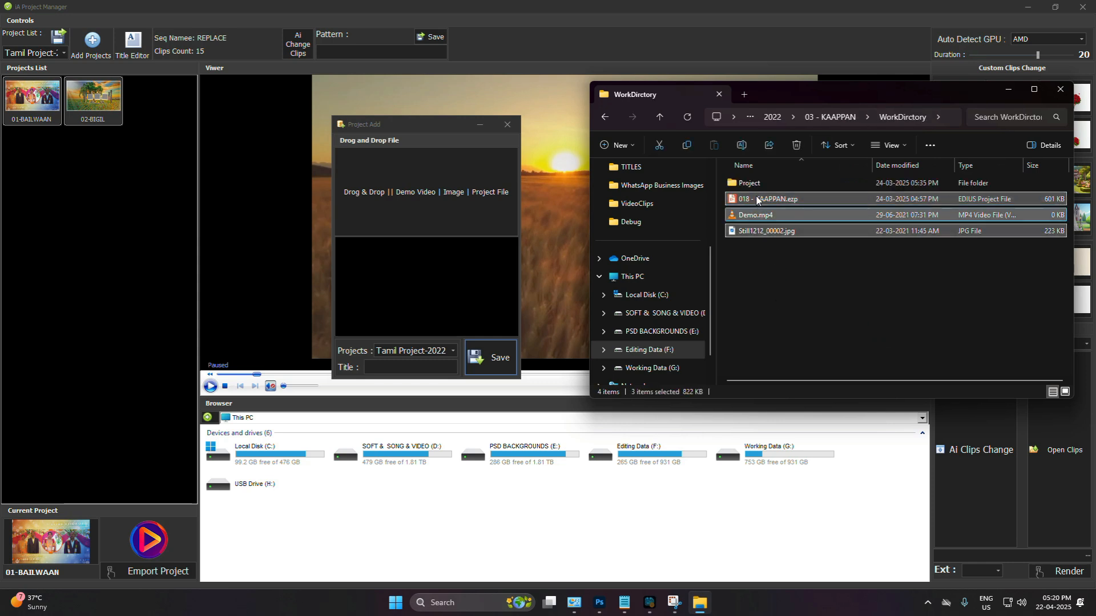
drag(460, 217, 460, 217)
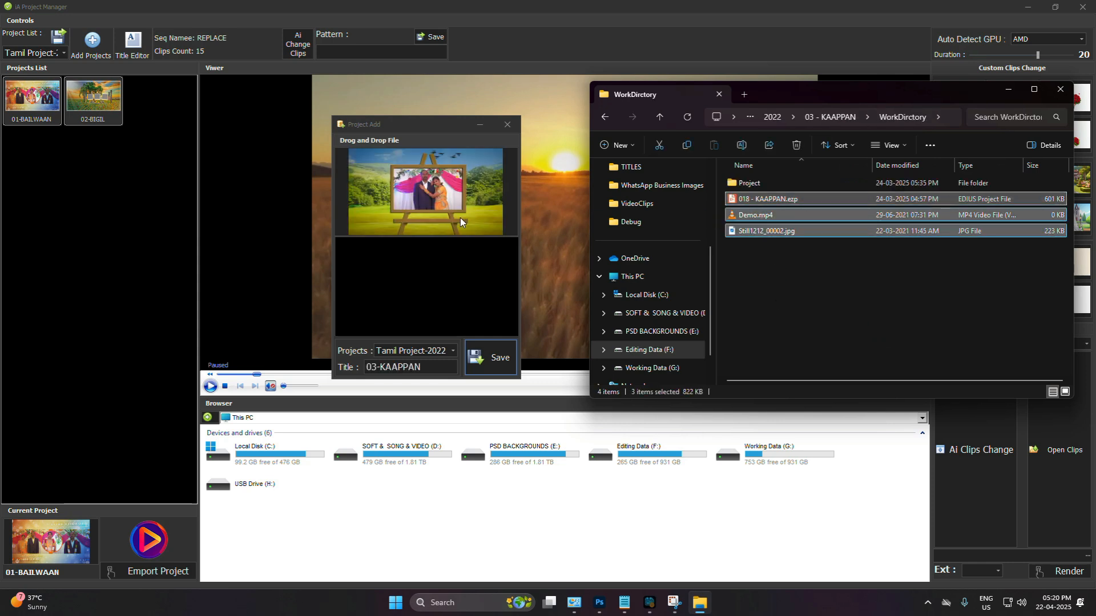
click(496, 358)
click(594, 335)
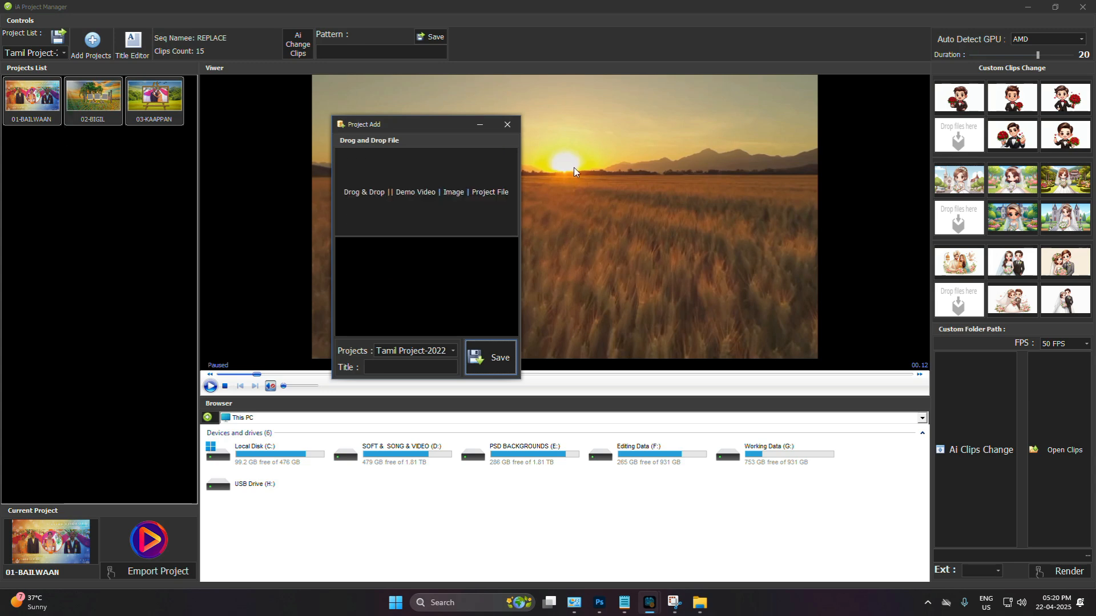
Add the 04-NAMMA VETTU PILLAI project to Tamil Project-2022 using its .ezp file, Demo.mp4 and Still1212_00003.jpg from its WorkDirctory folder
click(699, 604)
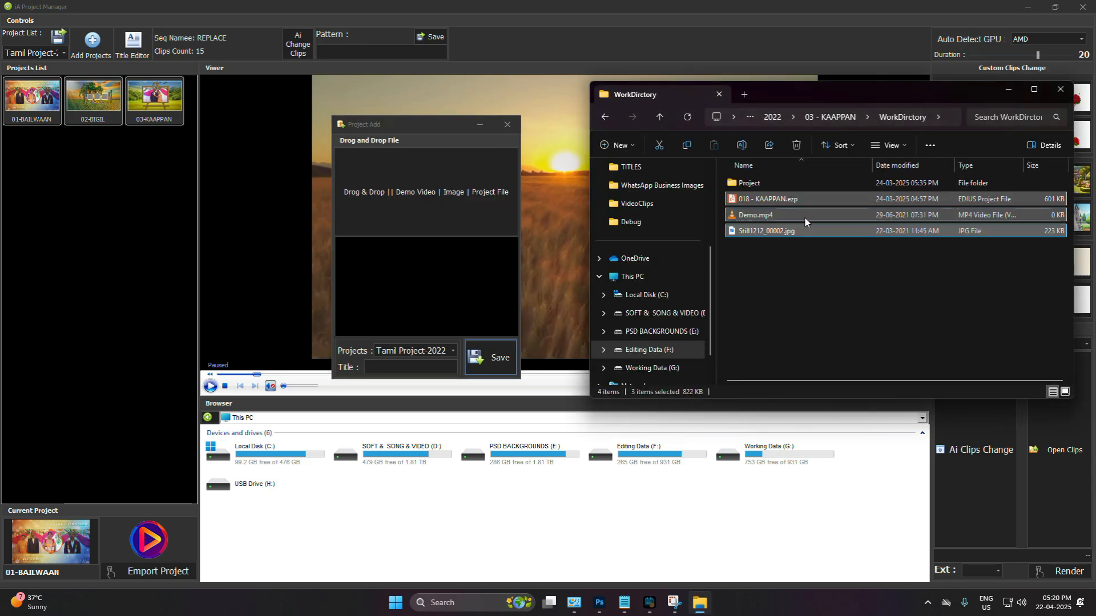
key(BackSpace)
key(BackSpace)
double_click(775, 231)
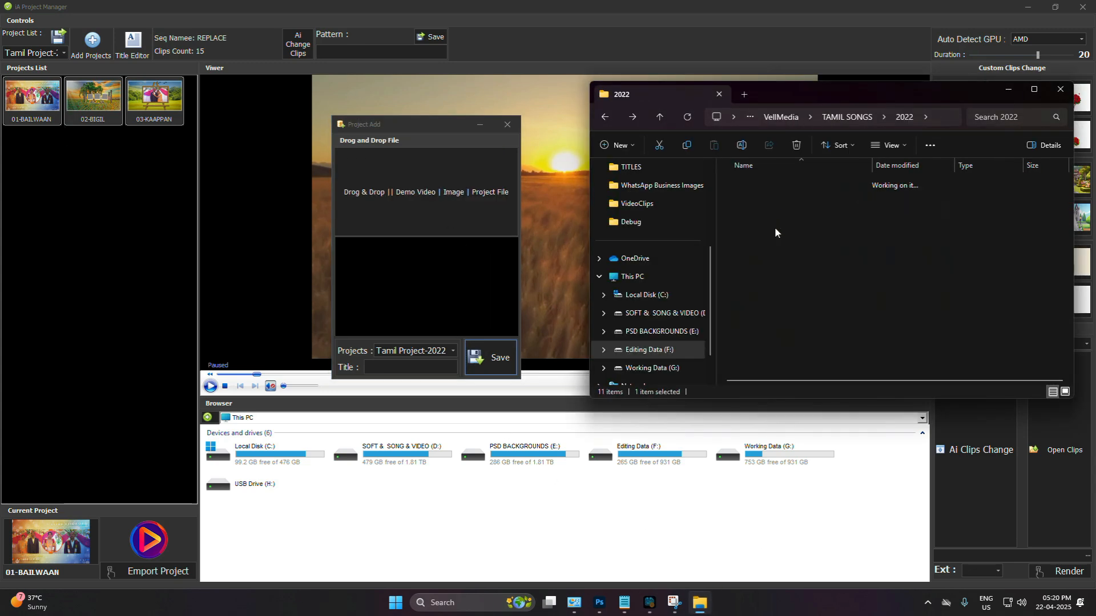
double_click(751, 183)
key(ctrl+a)
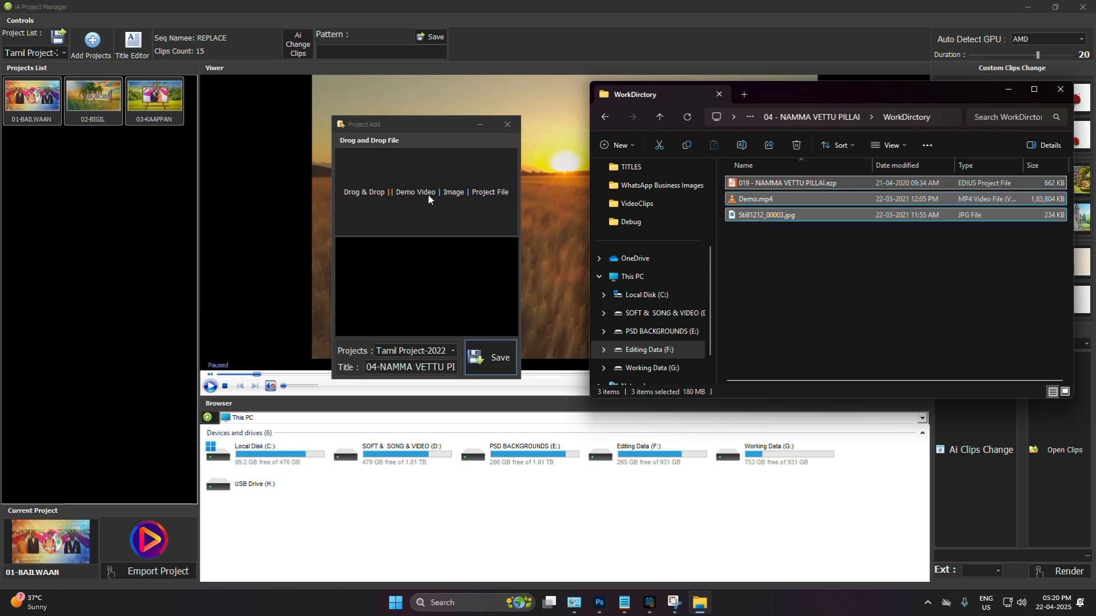
click(489, 357)
click(605, 336)
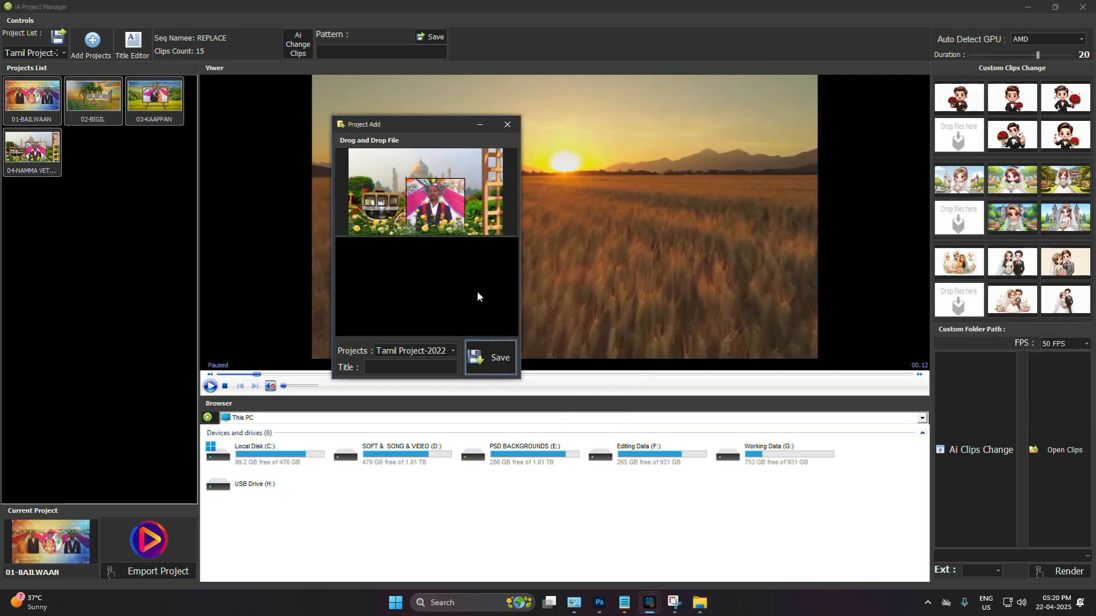
Add the 05-SANGA THAMIZHAN project to Tamil Project-2022 using its .ezp file, Demo.mp4 and Still1212_00004.jpg from its WorkDirctory folder
click(700, 604)
key(BackSpace)
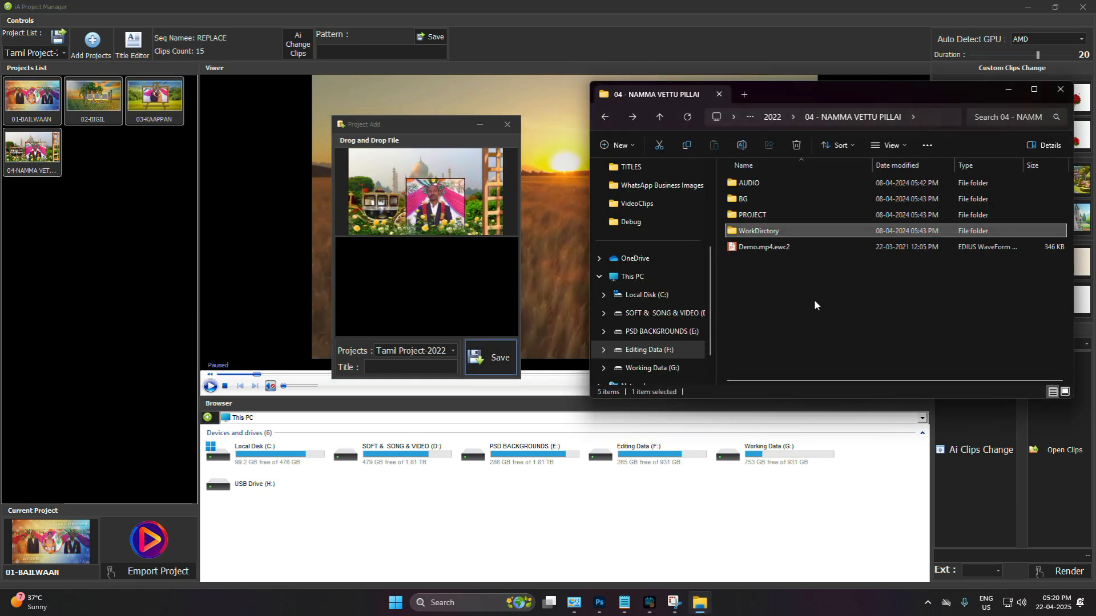
key(BackSpace)
double_click(771, 246)
double_click(764, 231)
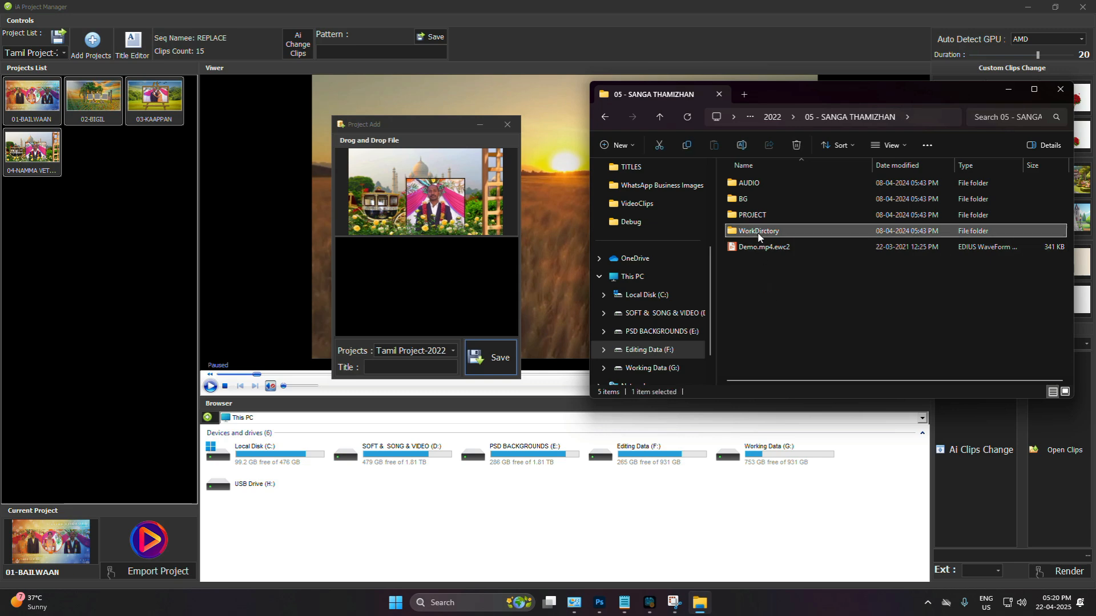
drag(775, 274, 756, 185)
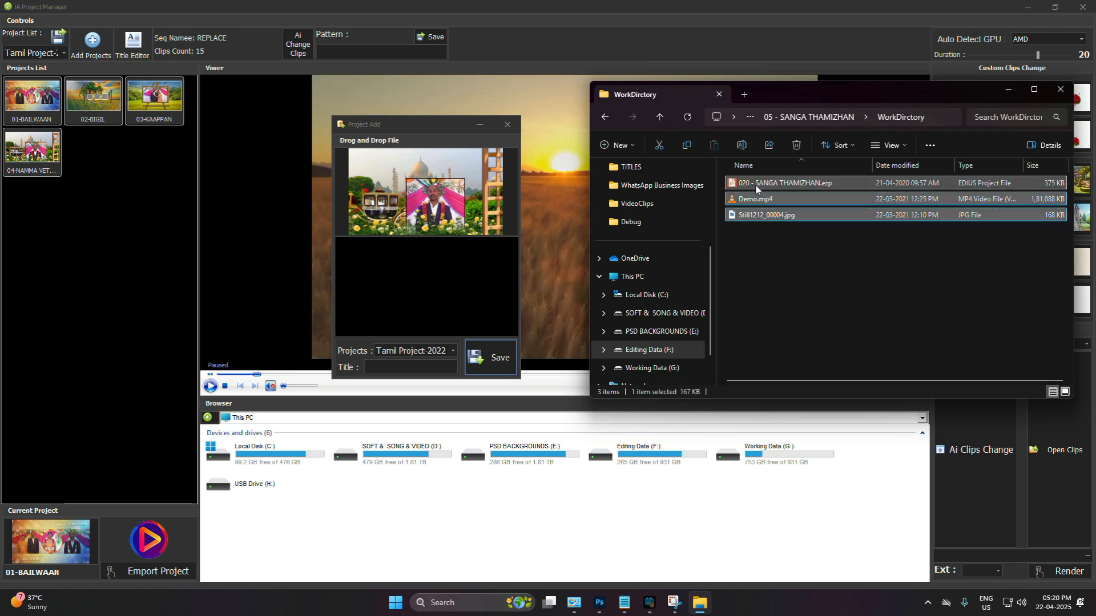
click(491, 357)
click(600, 335)
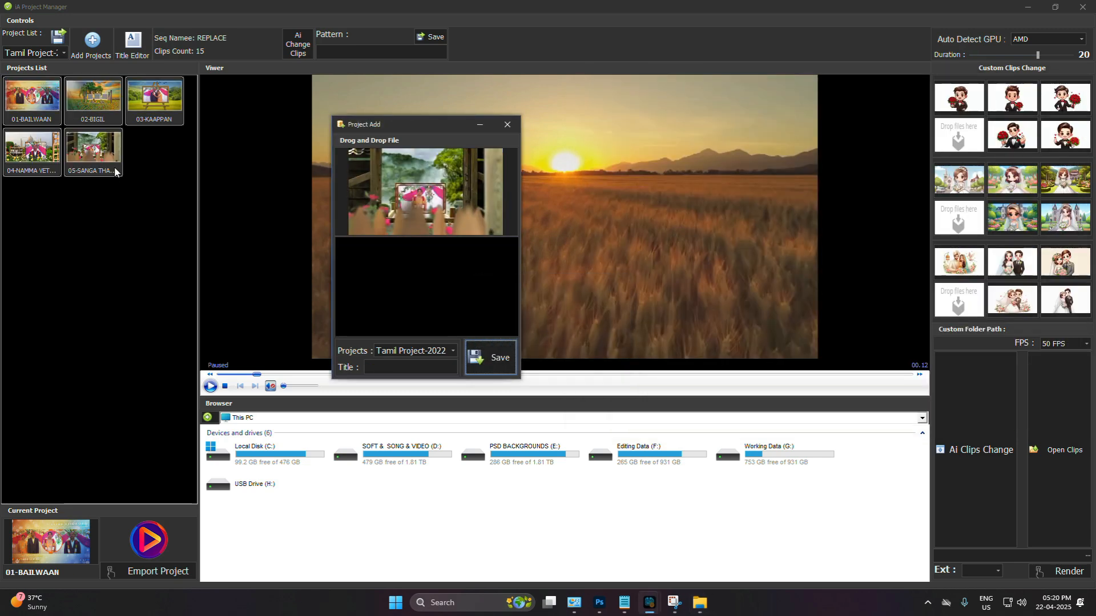
Add the 06-KANNADIOK project using KANNADI.m2ts, KANNADI_OK.ezp and Still1008_00002.jpg from the 01 - THIMURU PIDICHAVAN WorkDirctory folder, and close Project Add
click(702, 602)
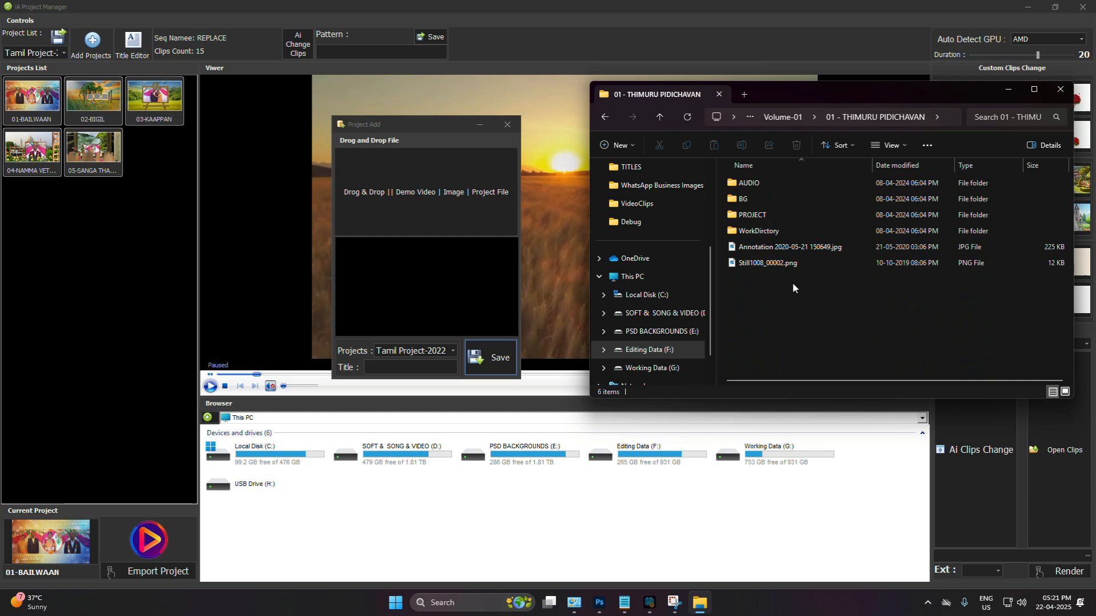
double_click(788, 236)
drag(790, 289, 443, 313)
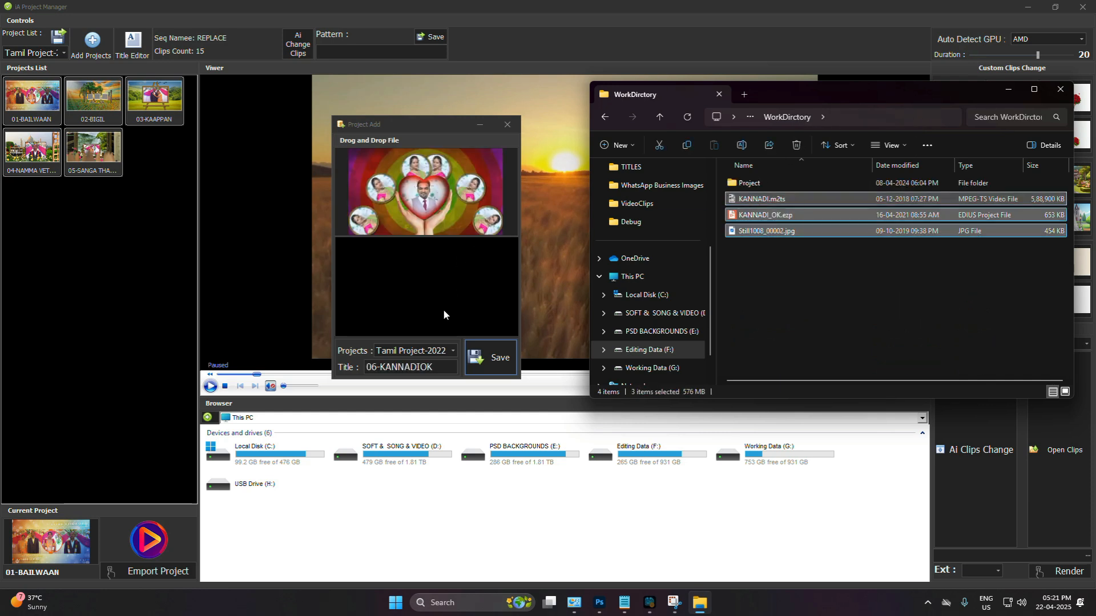
click(494, 360)
click(600, 336)
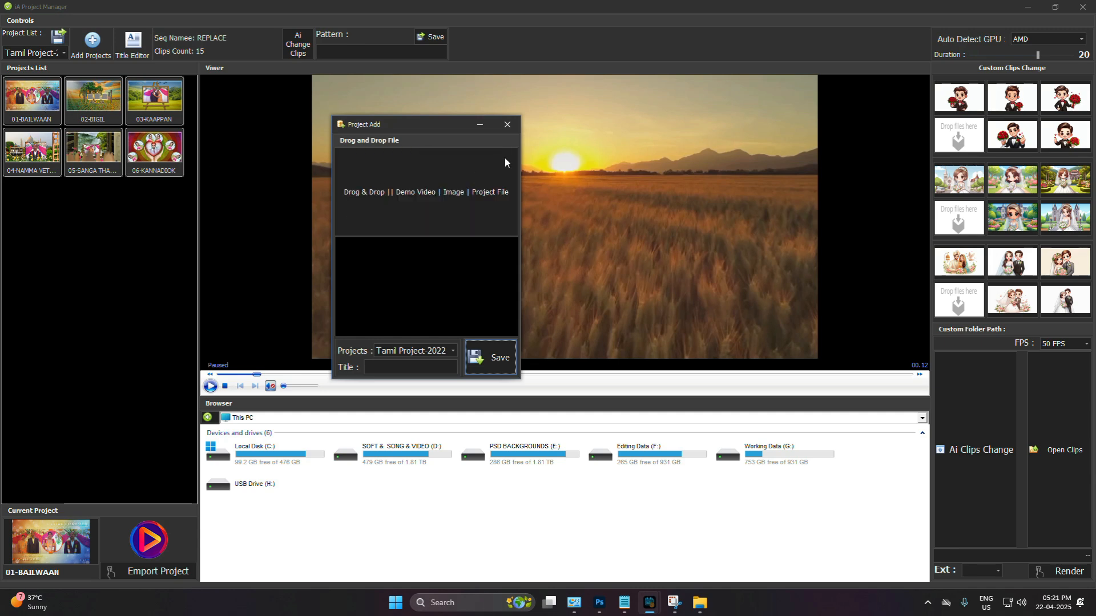
click(510, 127)
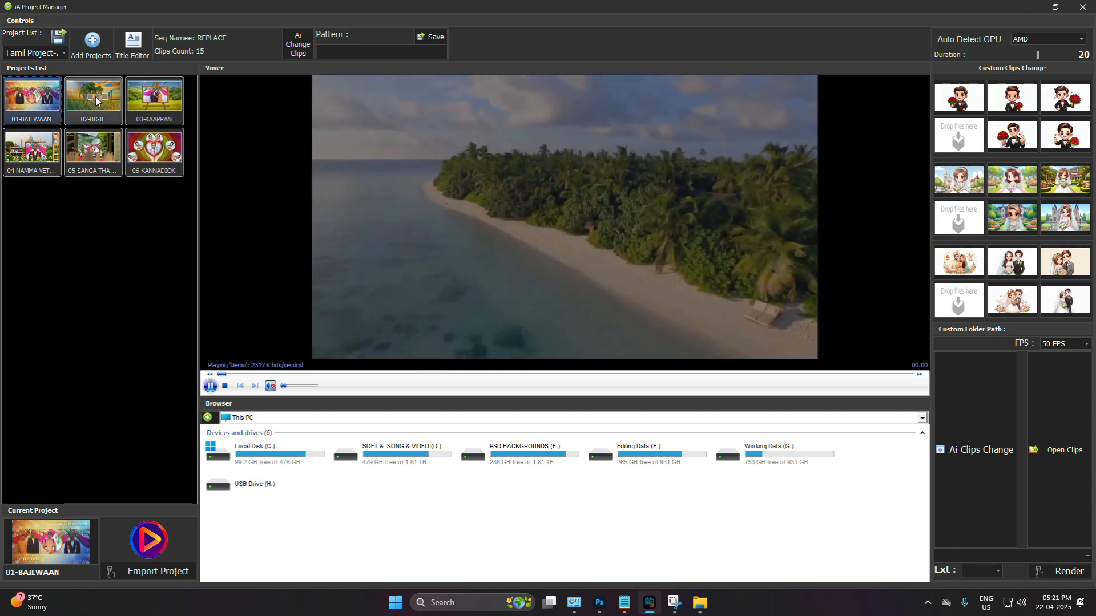
Enable Ai Change Clips with the 02-BIGIL project selected, and select the 05-SANGA THAMIZHAN project
click(96, 98)
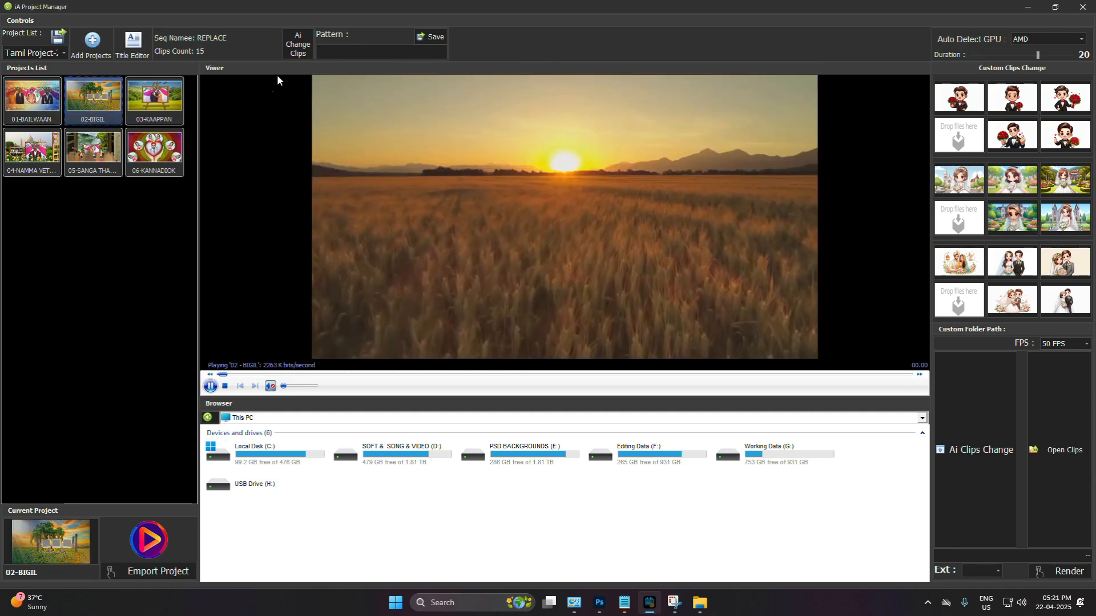
click(298, 44)
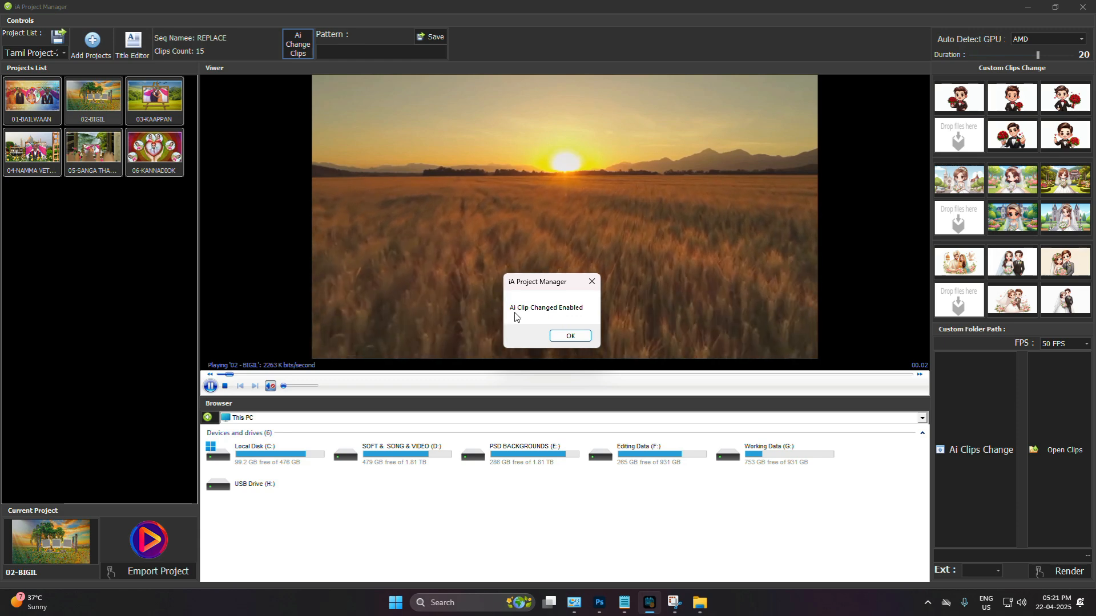
click(570, 335)
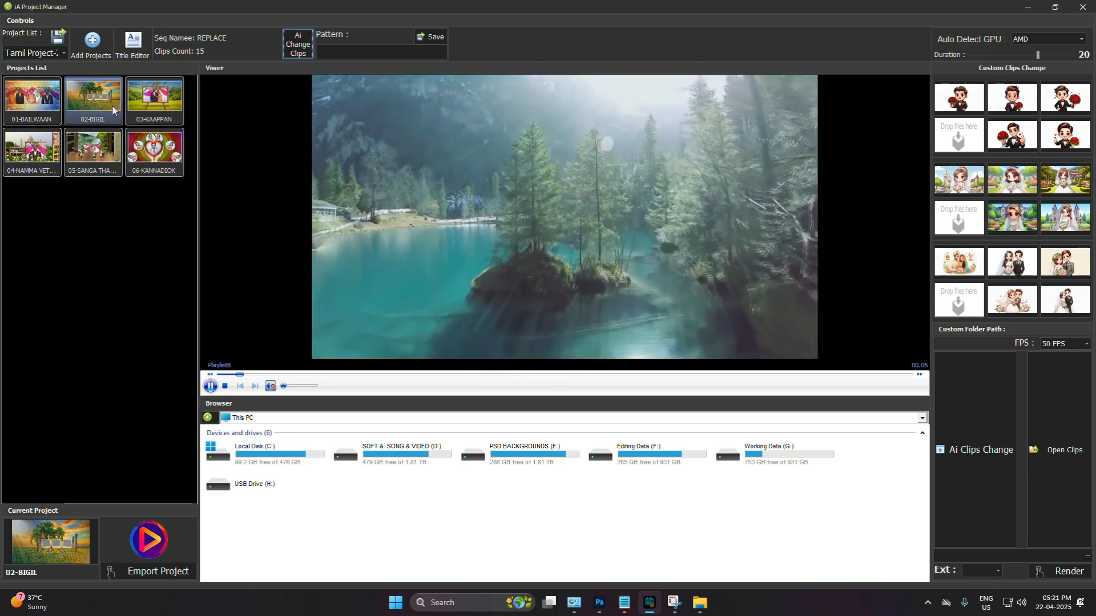
click(90, 153)
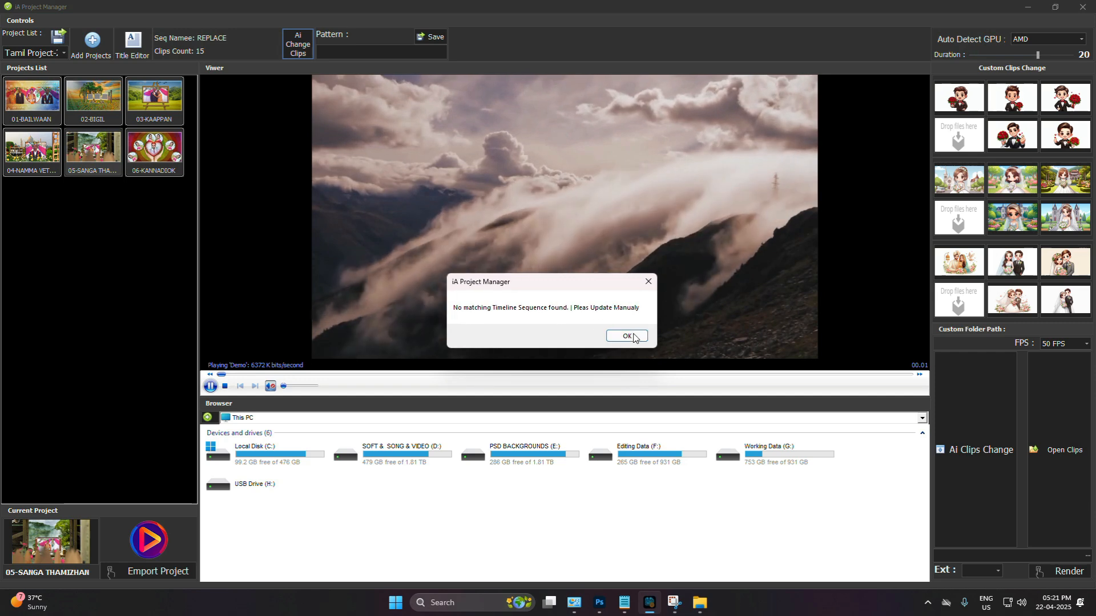
Dismiss the message for 05-SANGA THAMIZHAN, then load the 06-KANNADIOK project and try Ai Change Clips on it
click(628, 335)
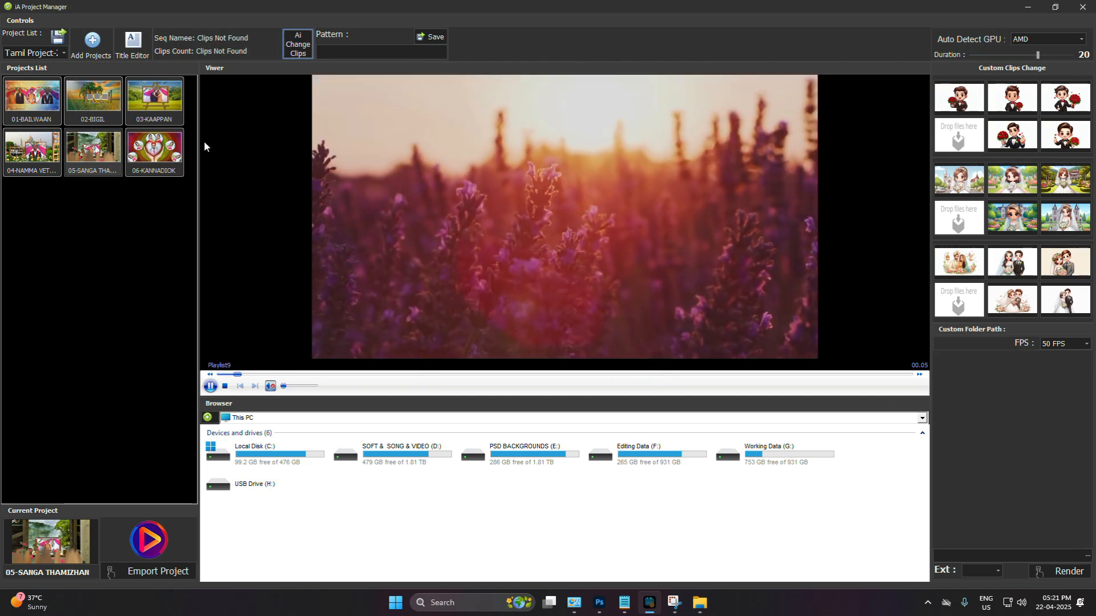
click(151, 149)
click(295, 48)
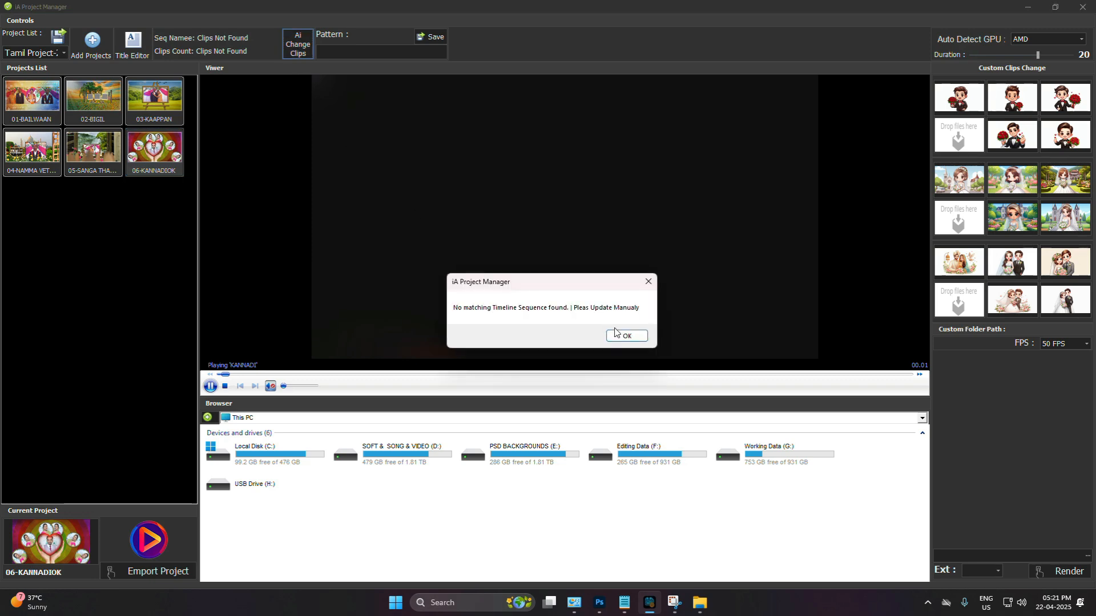
click(626, 335)
click(158, 163)
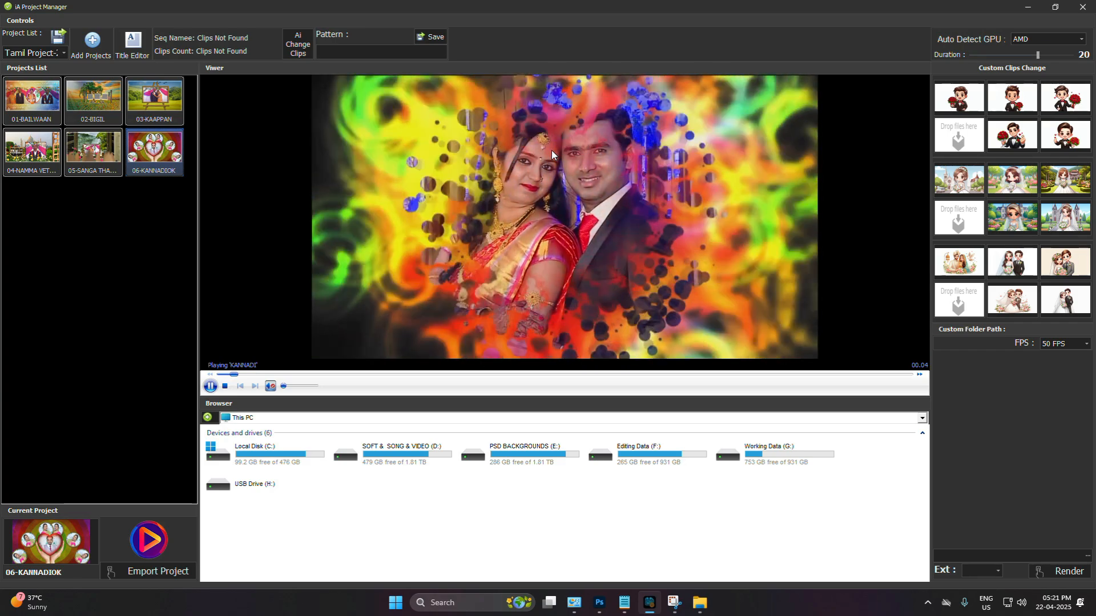
Create a new project list named Title Project and save it
click(63, 53)
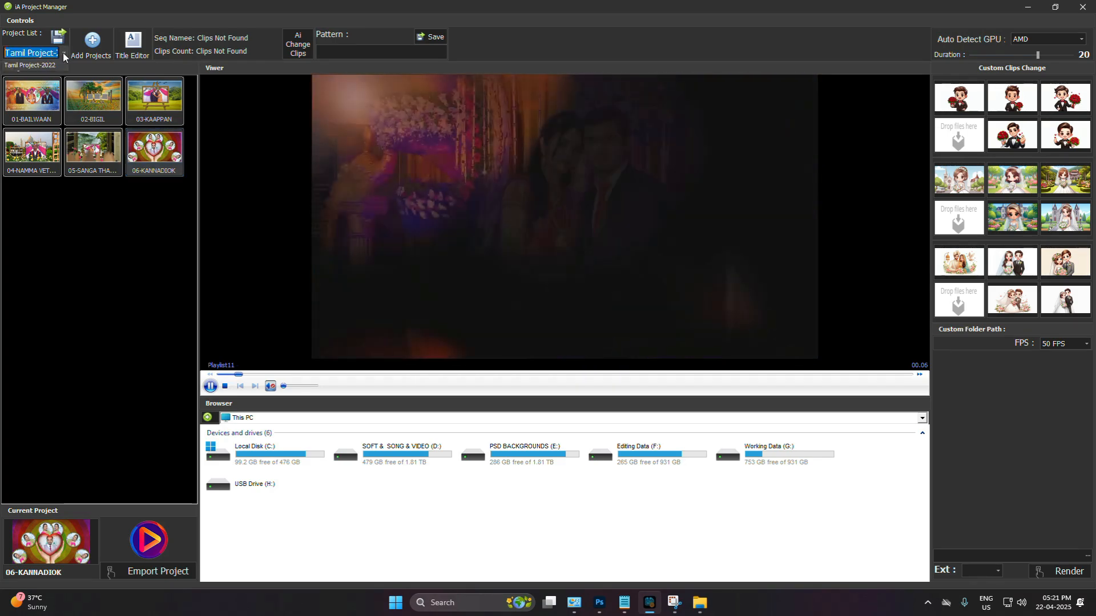
click(38, 65)
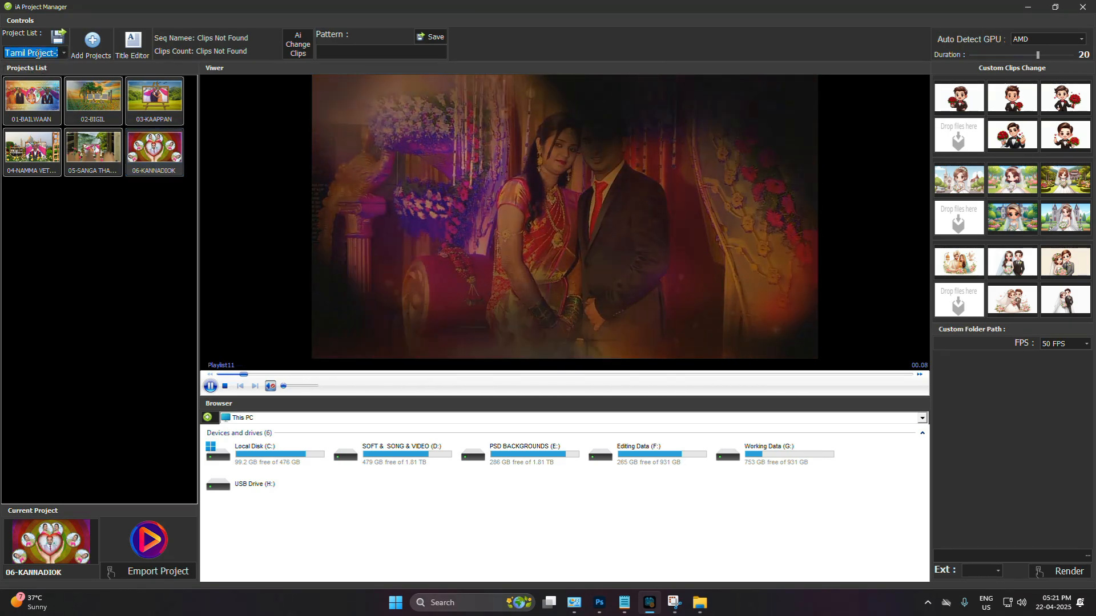
key(BackSpace)
text(Titl)
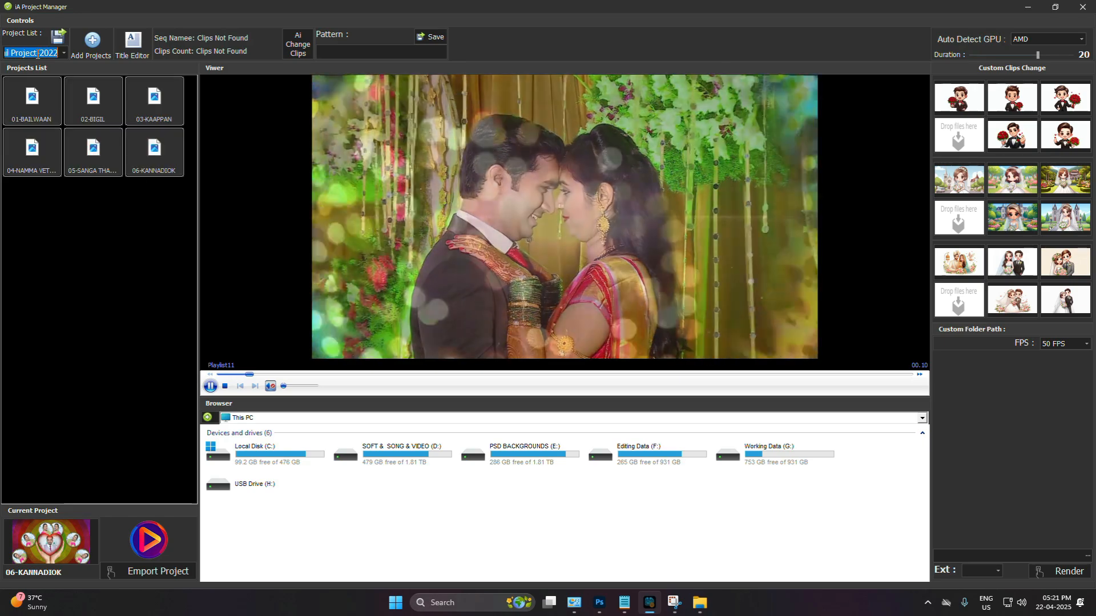
text(e )
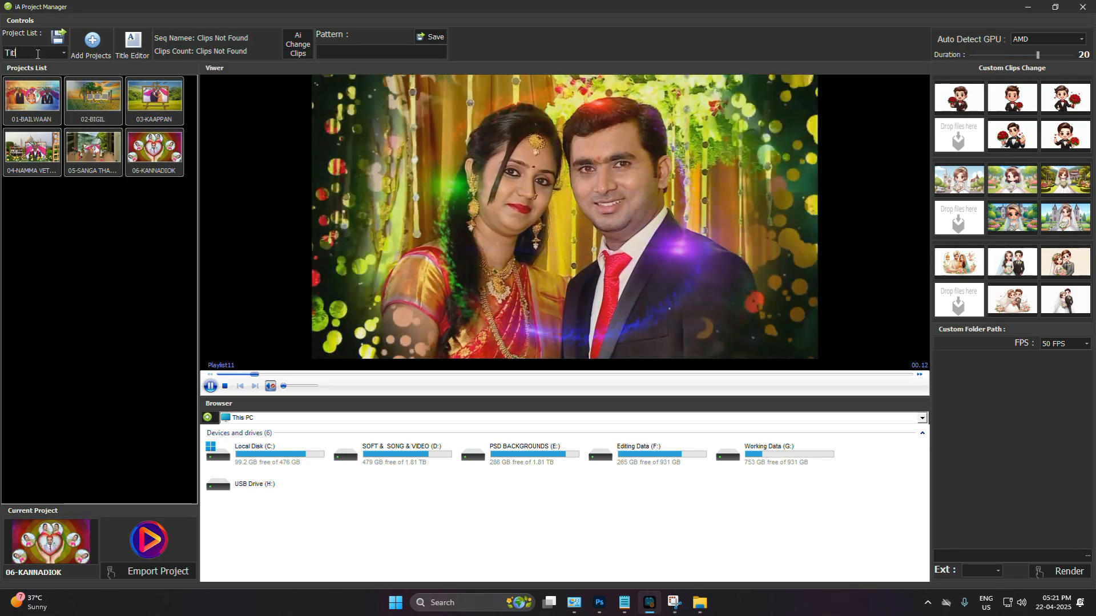
text(Project)
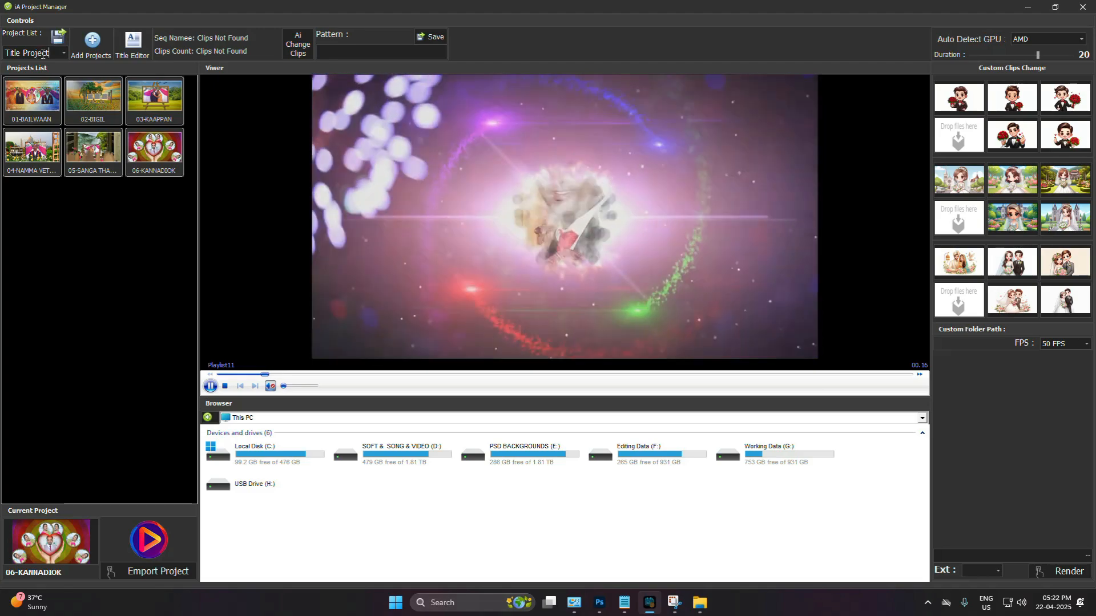
click(57, 36)
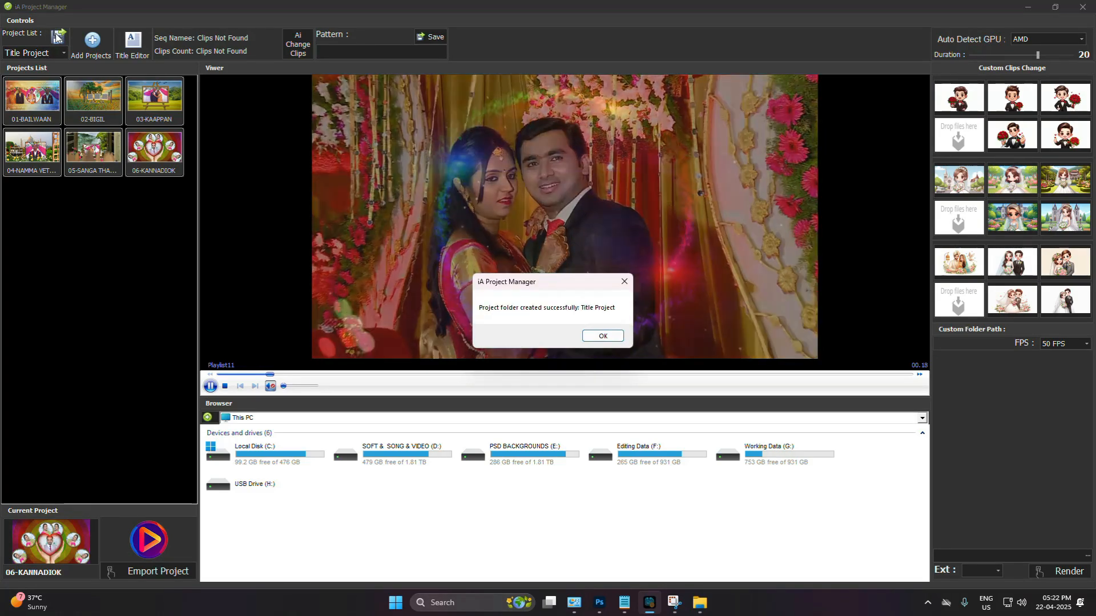
click(603, 336)
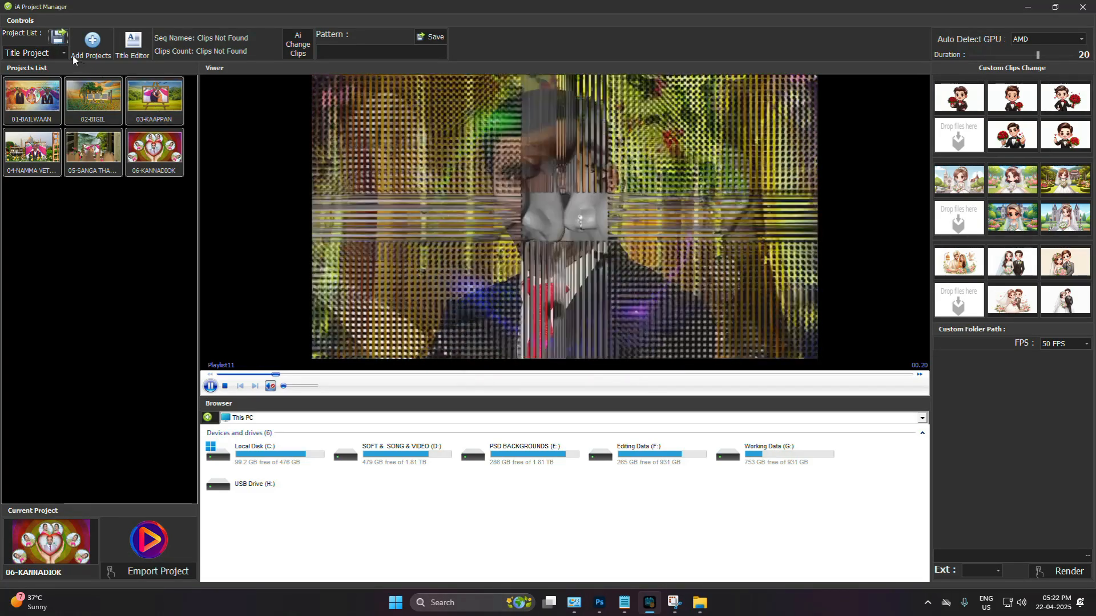
Switch the project list to Tamil Project-2022 and back to the new Title Project
click(64, 53)
click(26, 75)
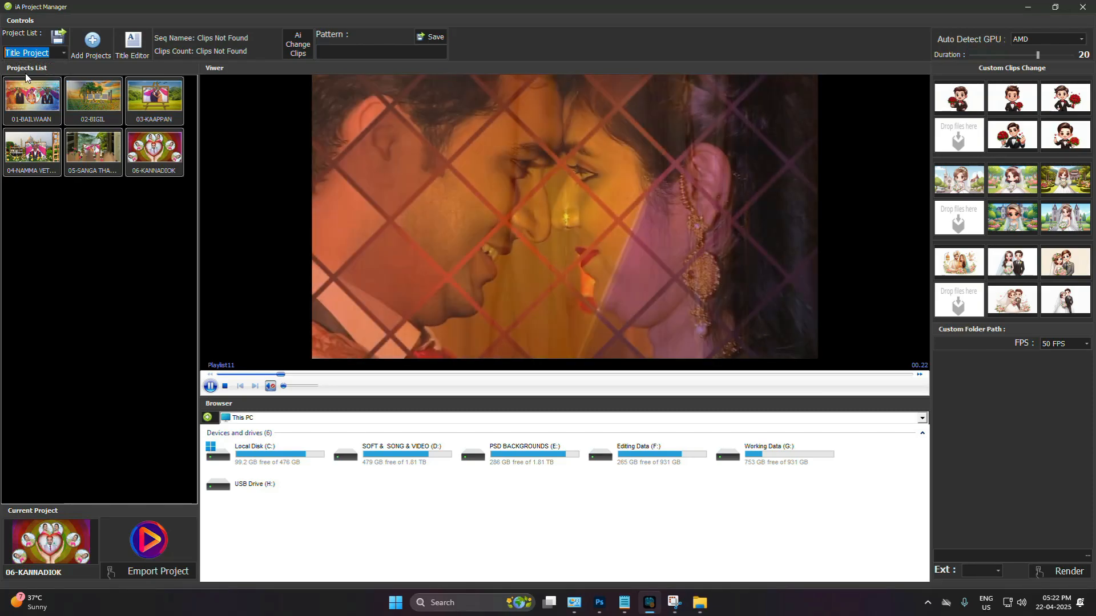
click(60, 53)
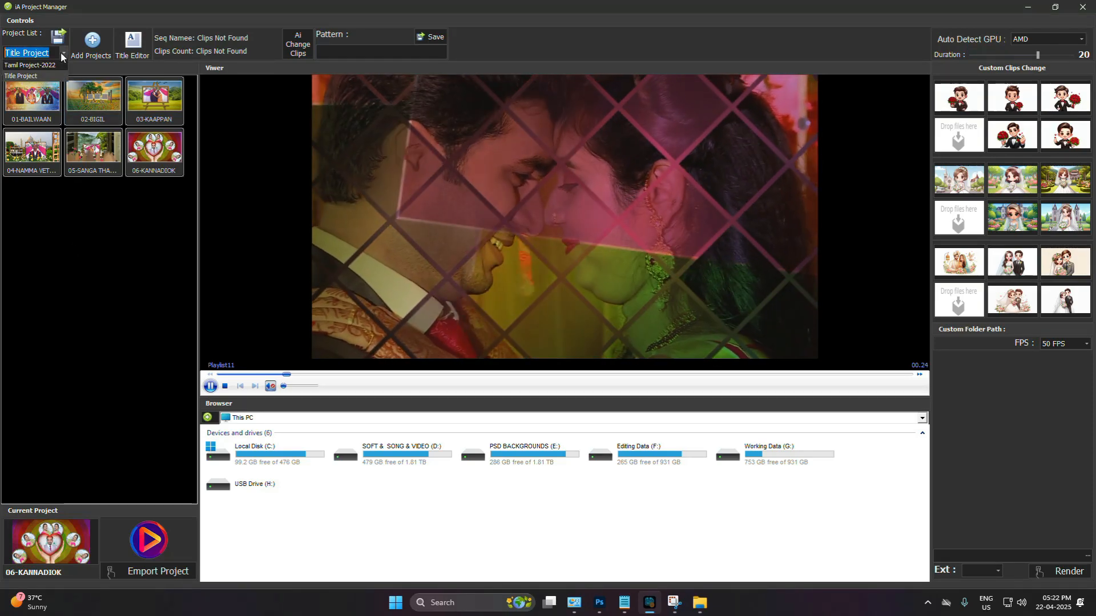
click(43, 61)
click(63, 53)
click(34, 75)
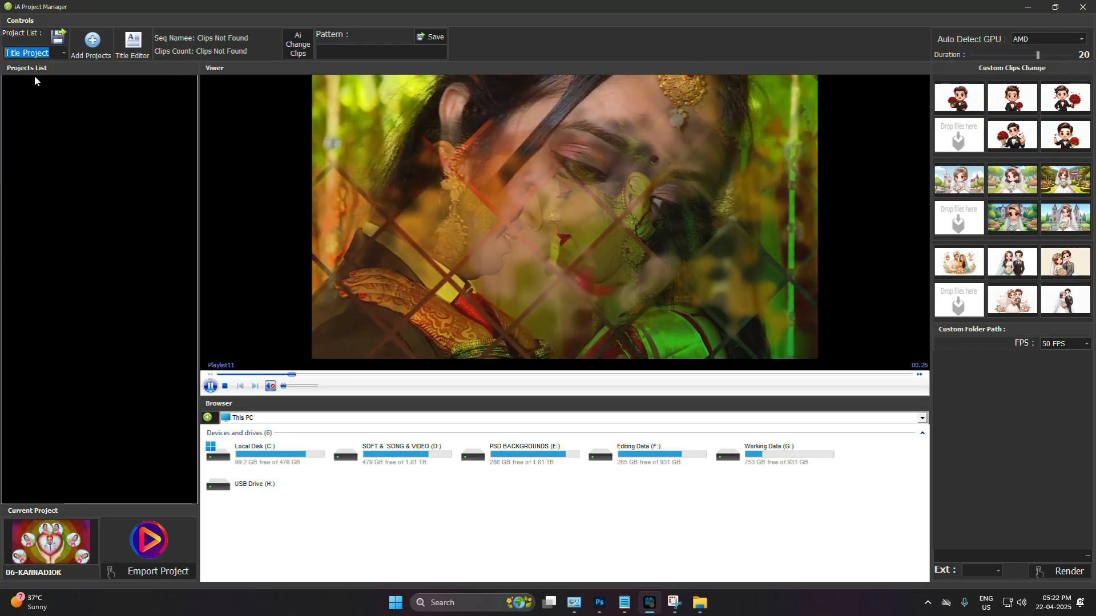
Add a project titled 01-TITLE OK to Title Project from its demo files, save it and close Project Add
click(92, 42)
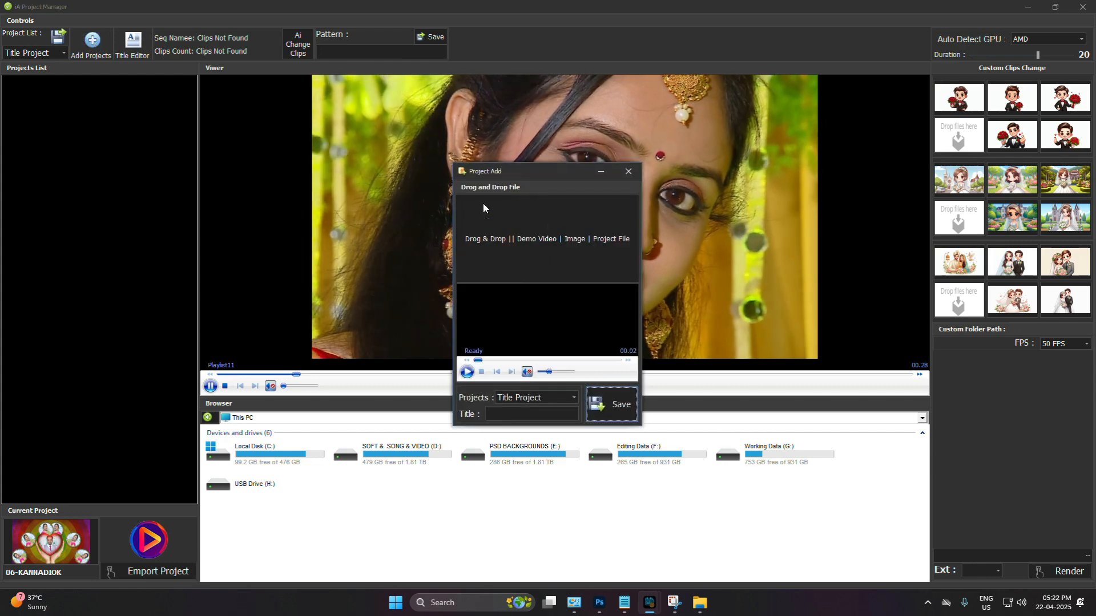
click(699, 604)
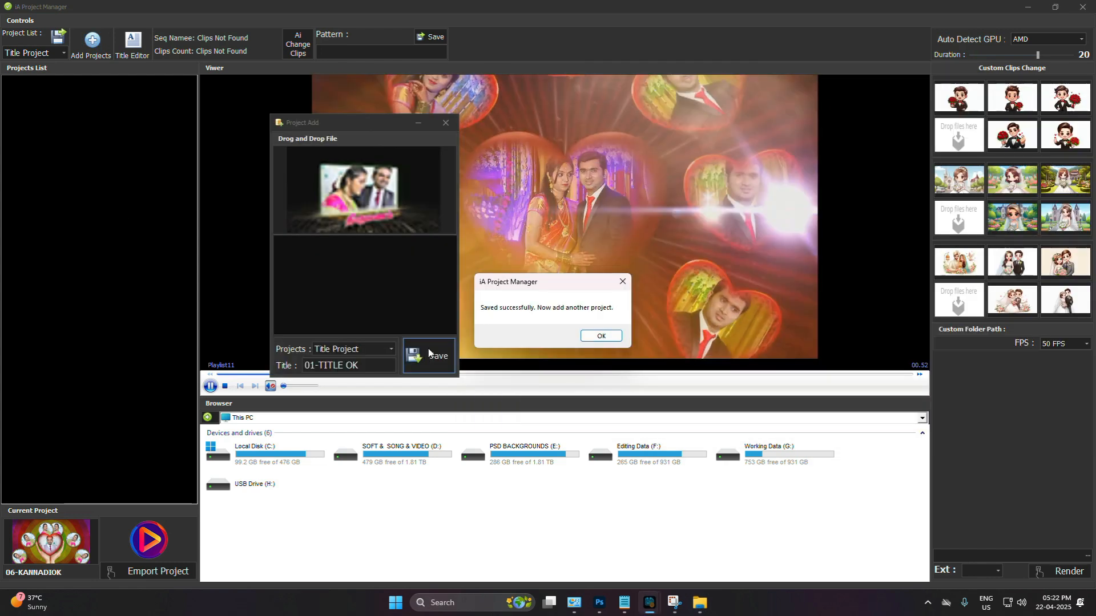
click(601, 336)
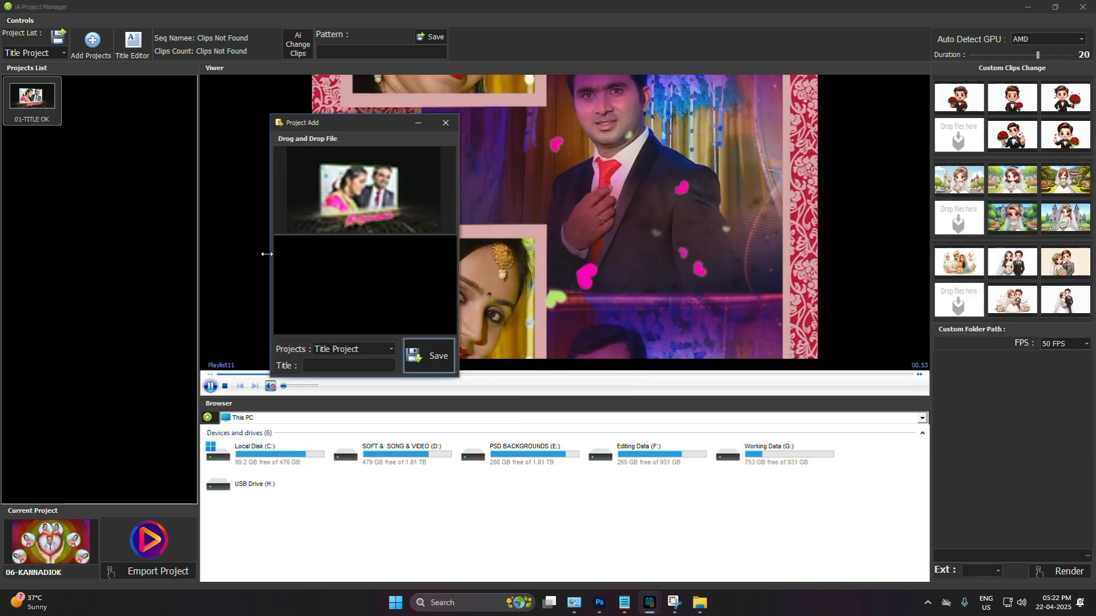
click(445, 123)
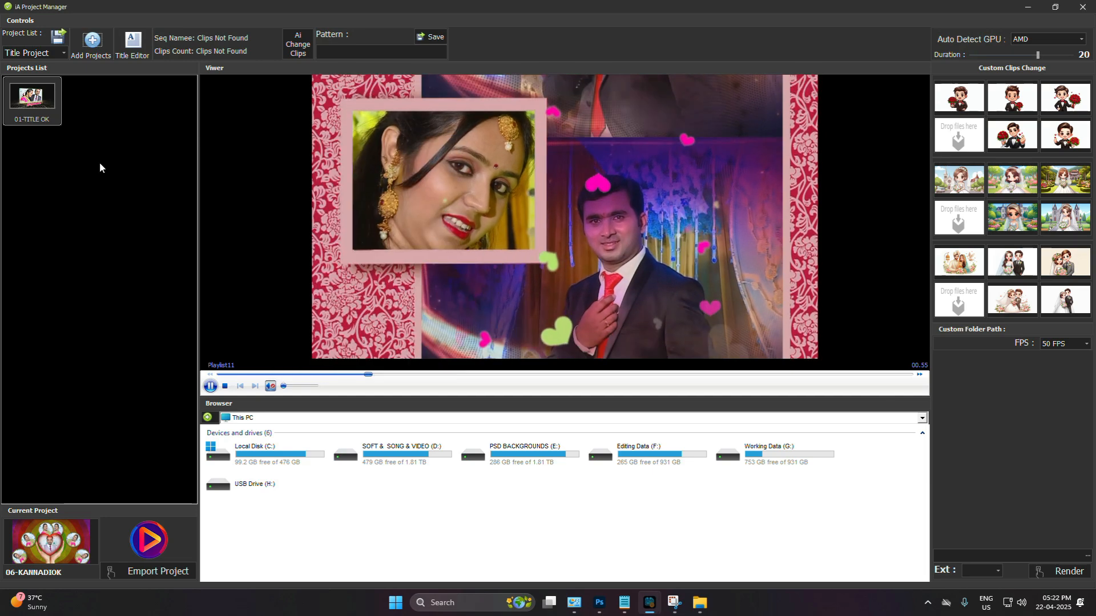
Compare the contents of the Tamil Project-2022 and Title Project lists by switching between them, ending on Title Project
click(63, 53)
click(50, 65)
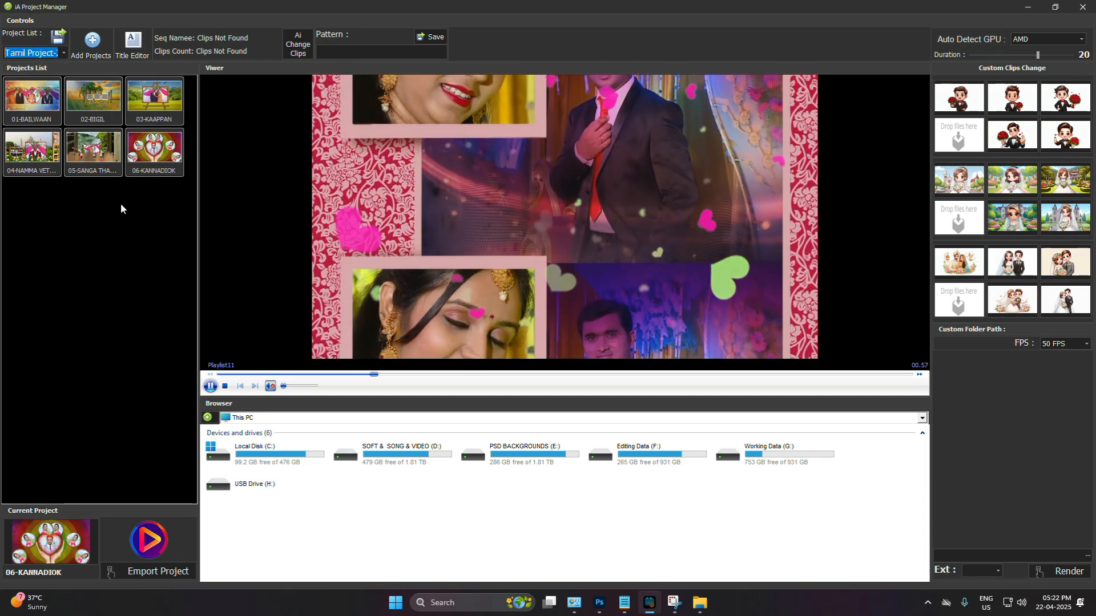
click(63, 55)
click(21, 76)
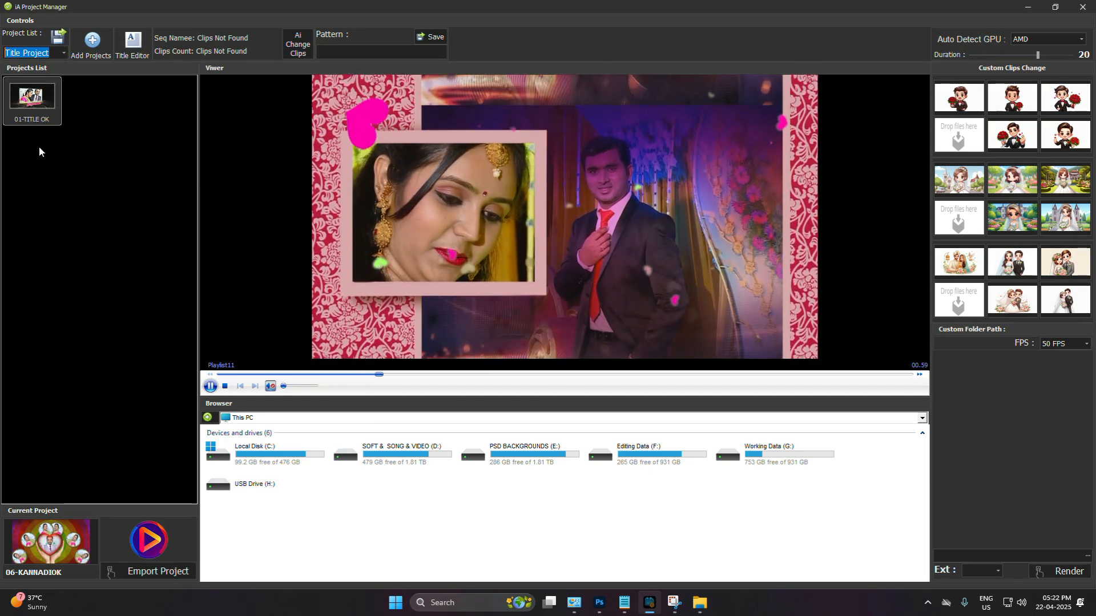
click(63, 54)
click(34, 65)
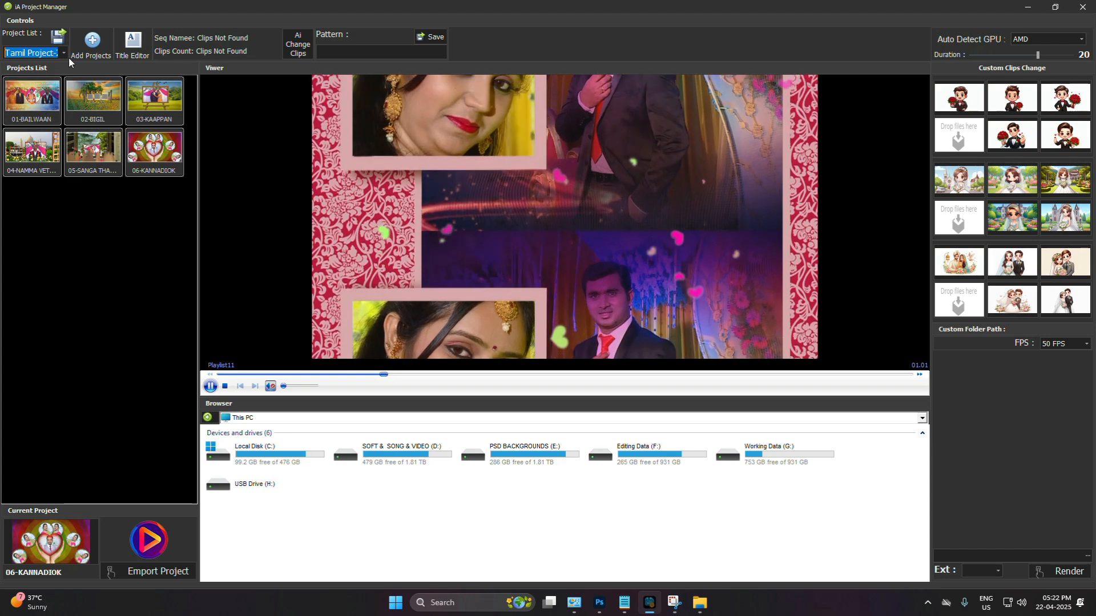
click(63, 54)
click(21, 76)
Load the 01-TITLE OK project, try Ai Change Clips on it, and pause its demo video
double_click(32, 97)
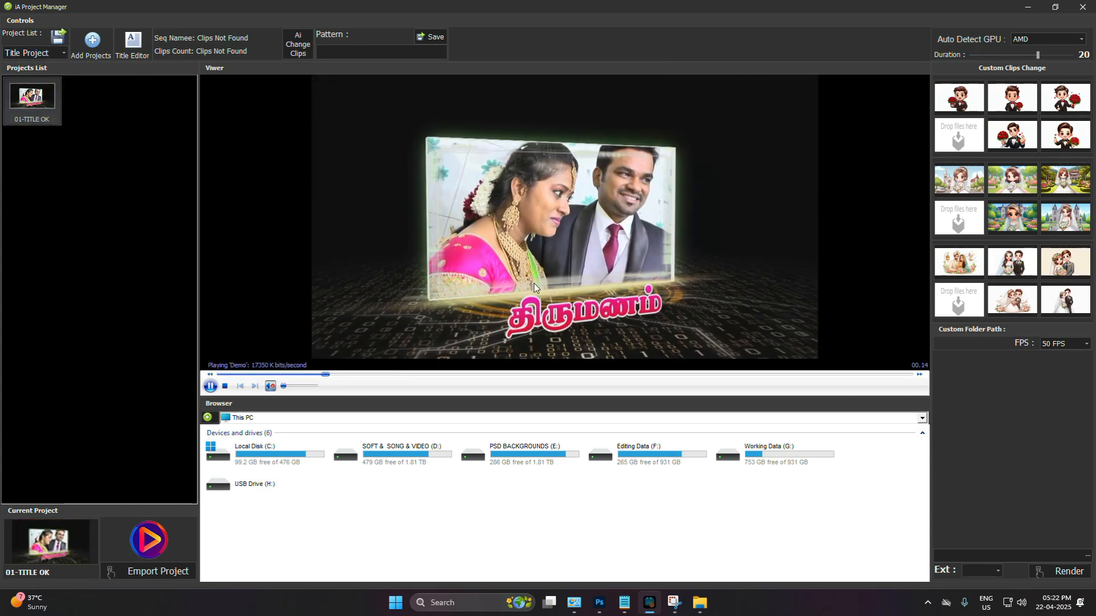
click(298, 44)
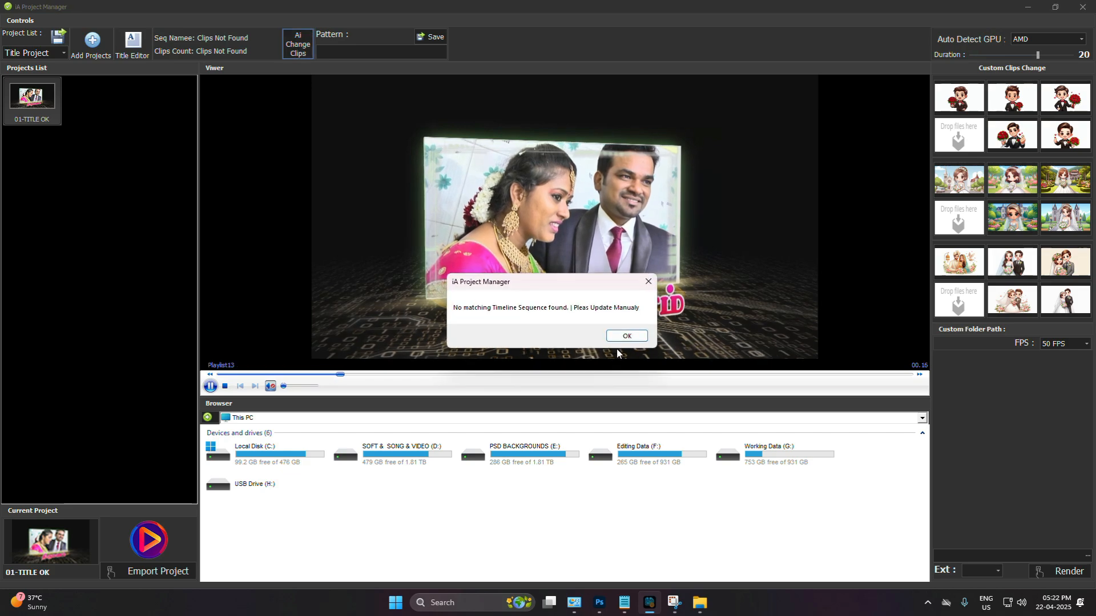
click(634, 338)
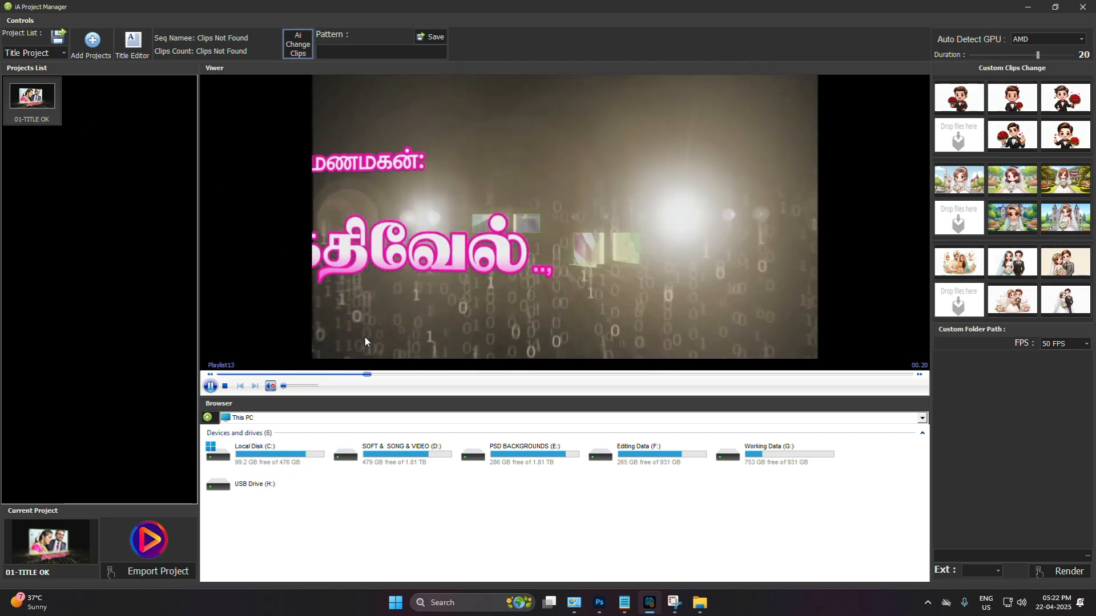
click(211, 386)
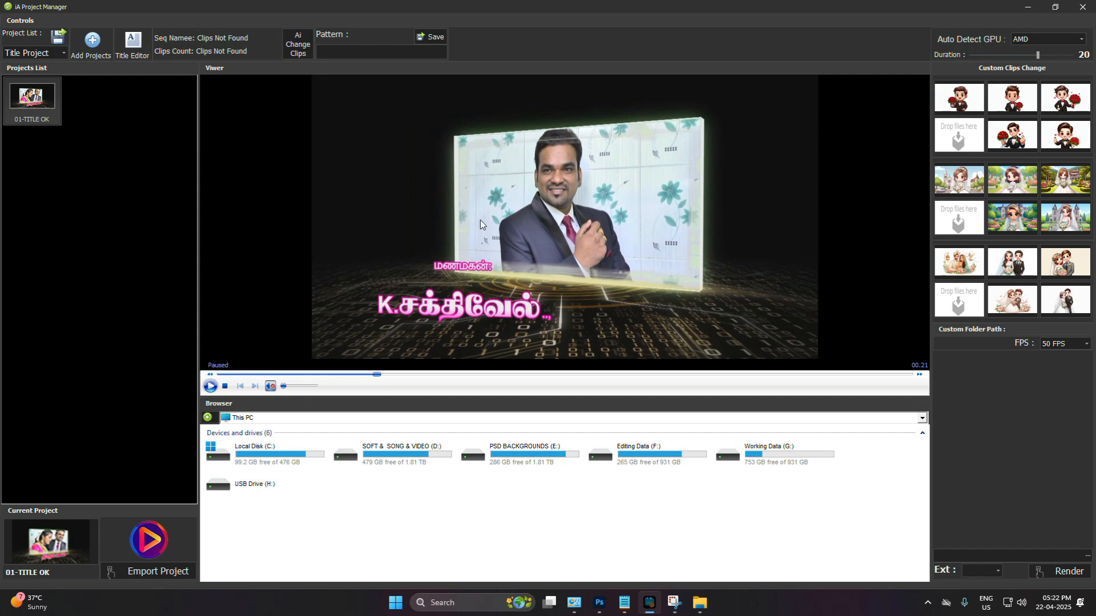